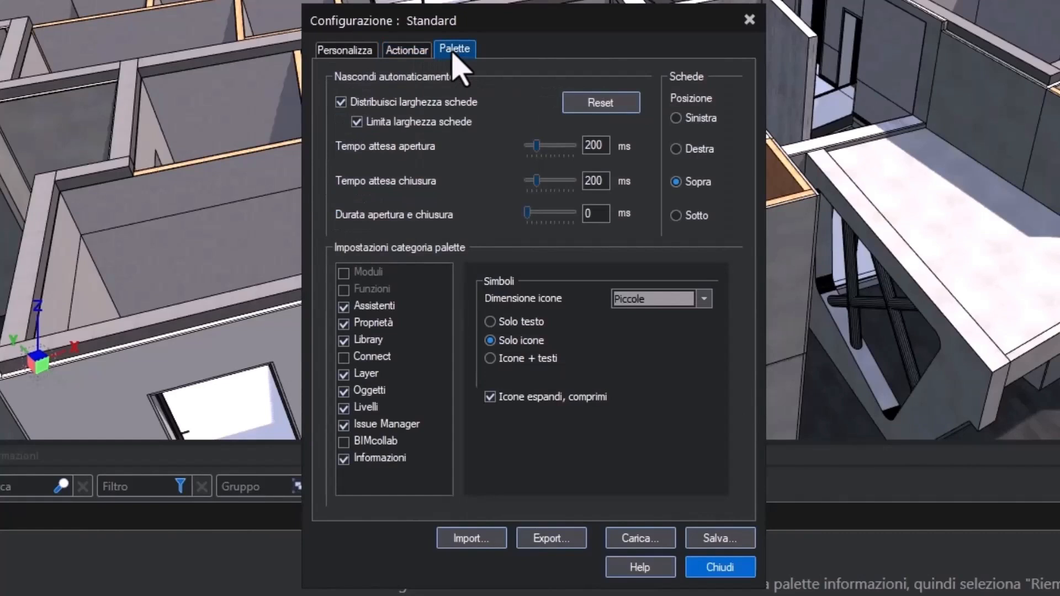
Close the palette configuration and review the view type choices for finish elements in the Vani options, cancelling without changes
left_click(719, 569)
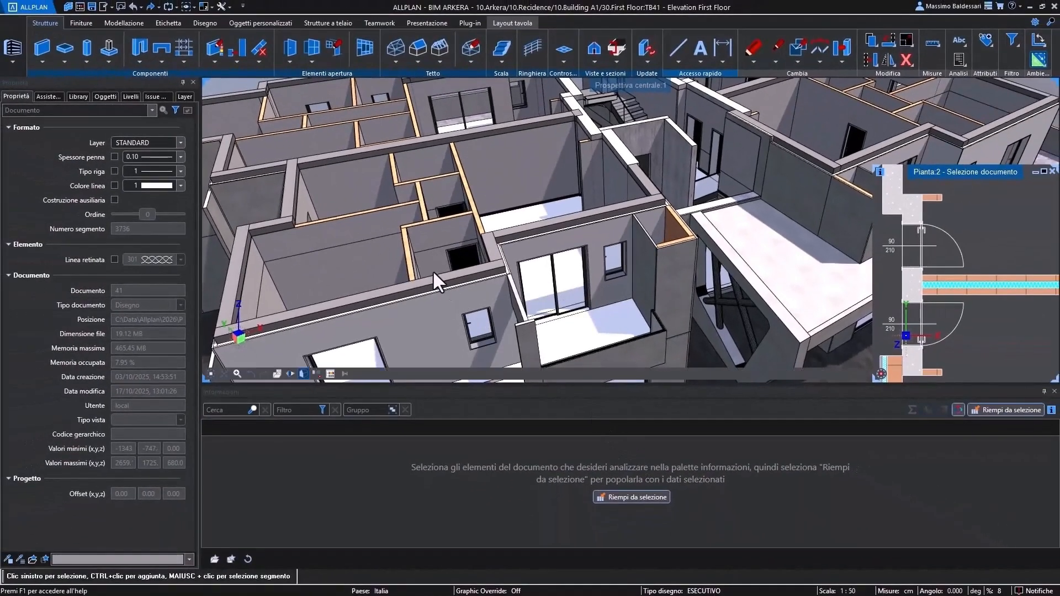
left_click(221, 8)
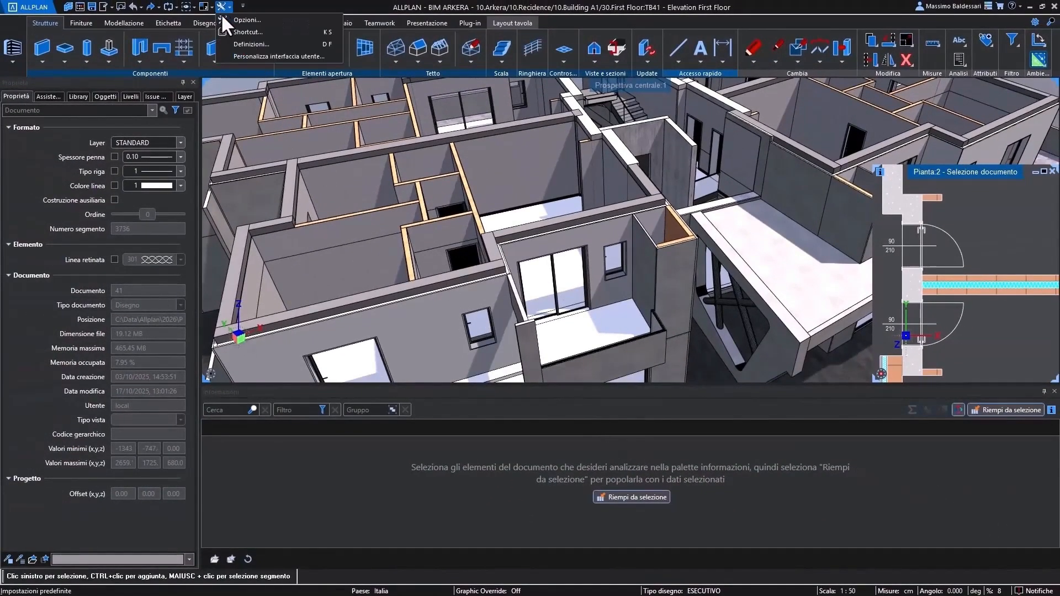
left_click(224, 19)
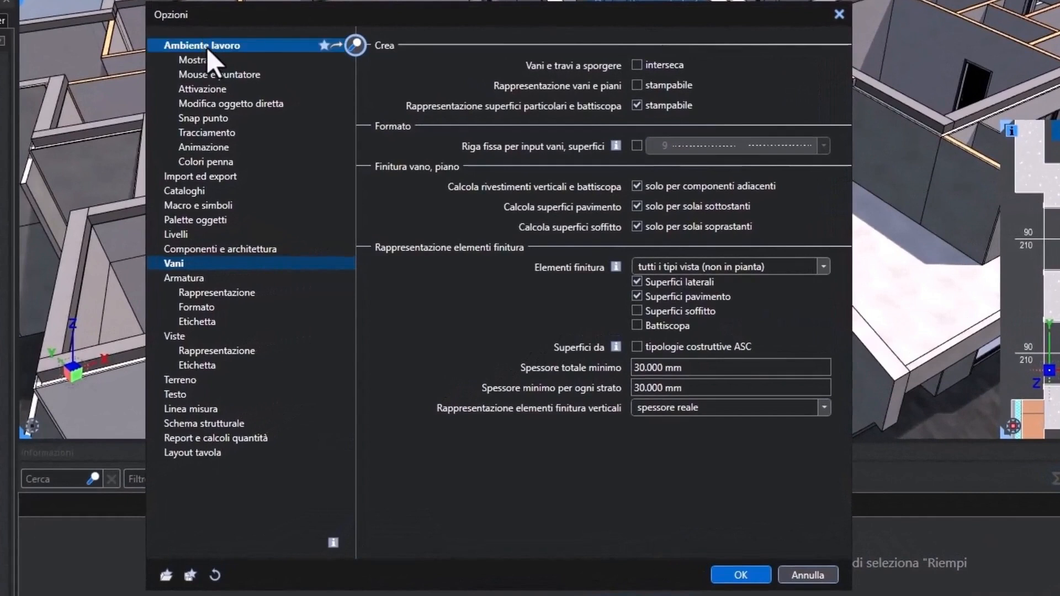
left_click(207, 47)
left_click(208, 59)
left_click(251, 262)
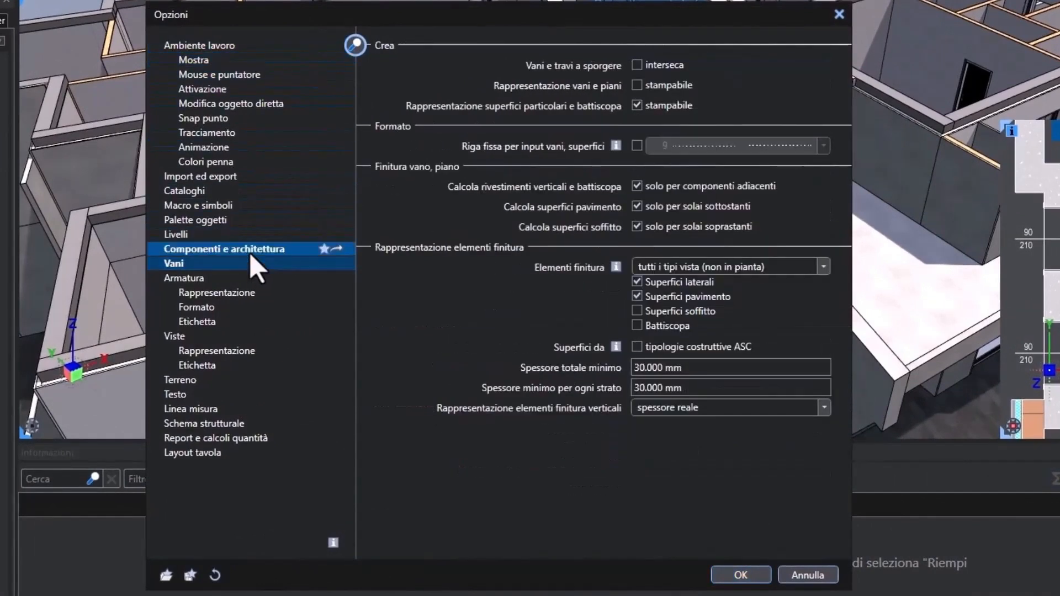
left_click(703, 268)
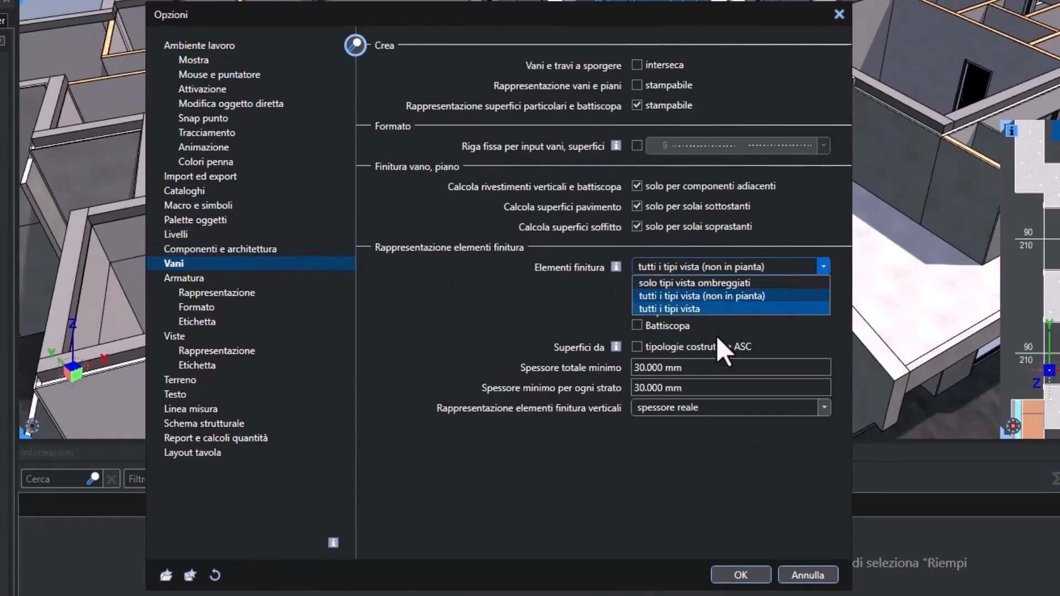
left_click(721, 491)
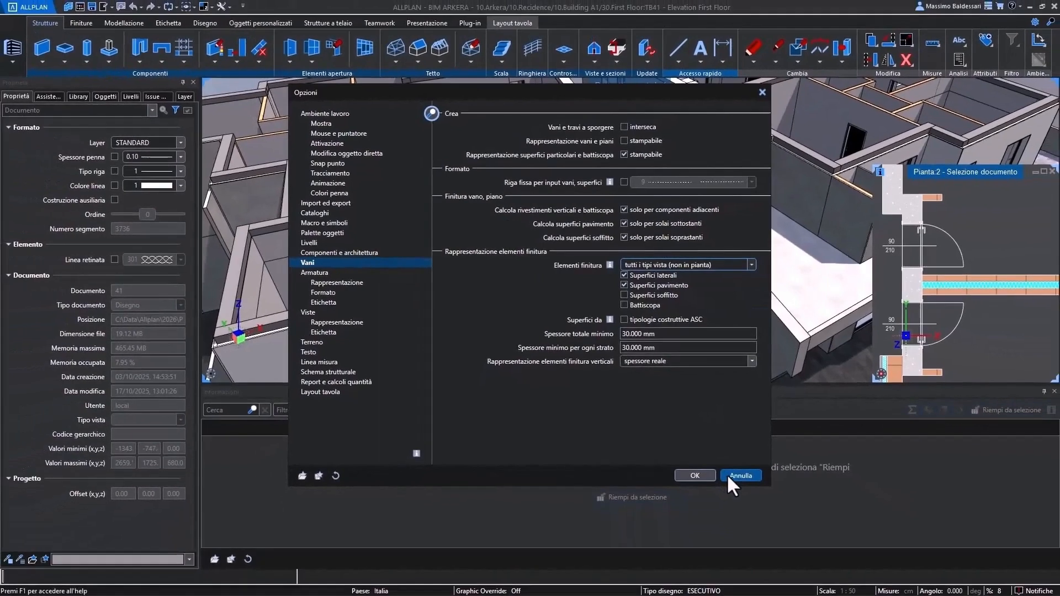
left_click(807, 574)
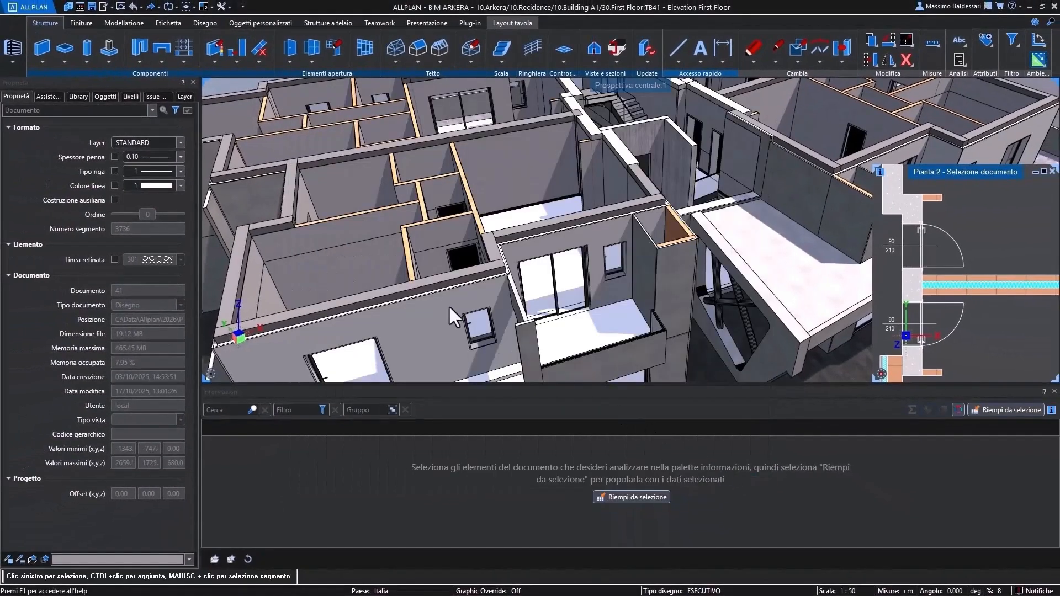
Hide the VA_VANO room layer in the model
left_click(184, 97)
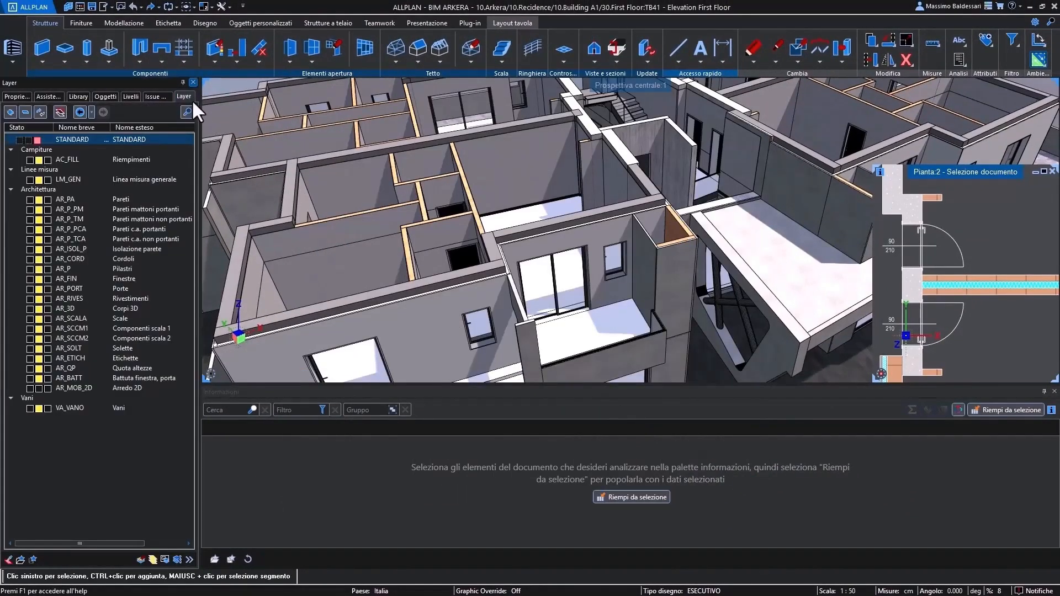
left_click(40, 409)
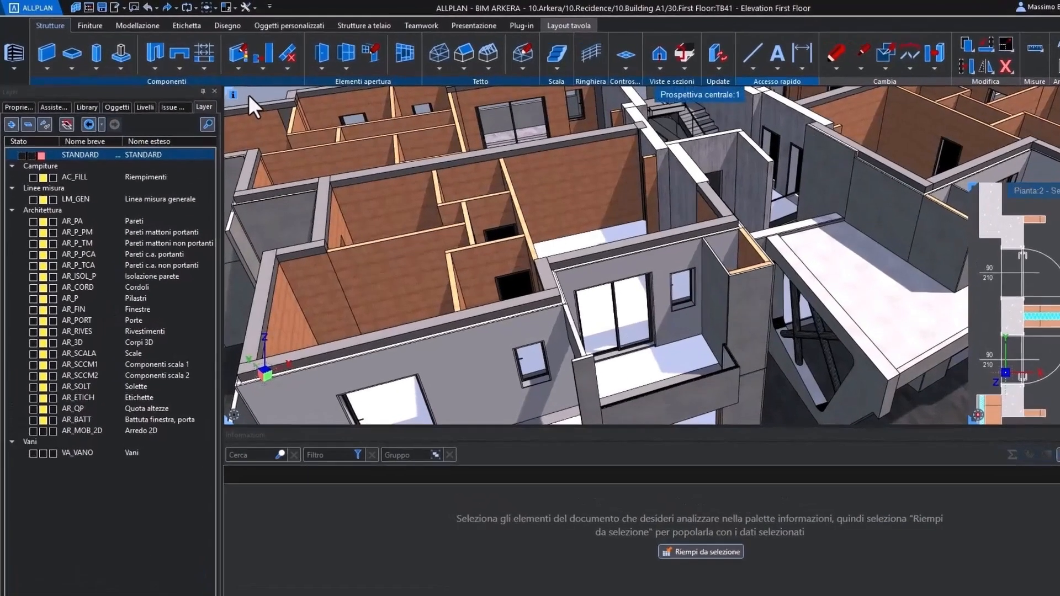
Inspect the standard level list and the level assignment of document 31, closing both without changes
right_click(224, 87)
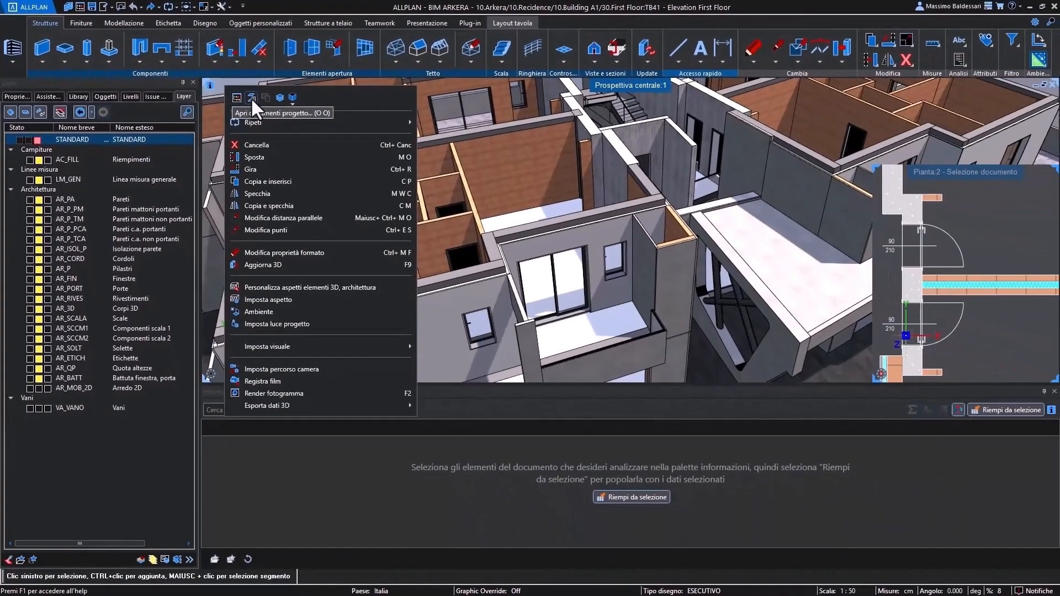
left_click(252, 98)
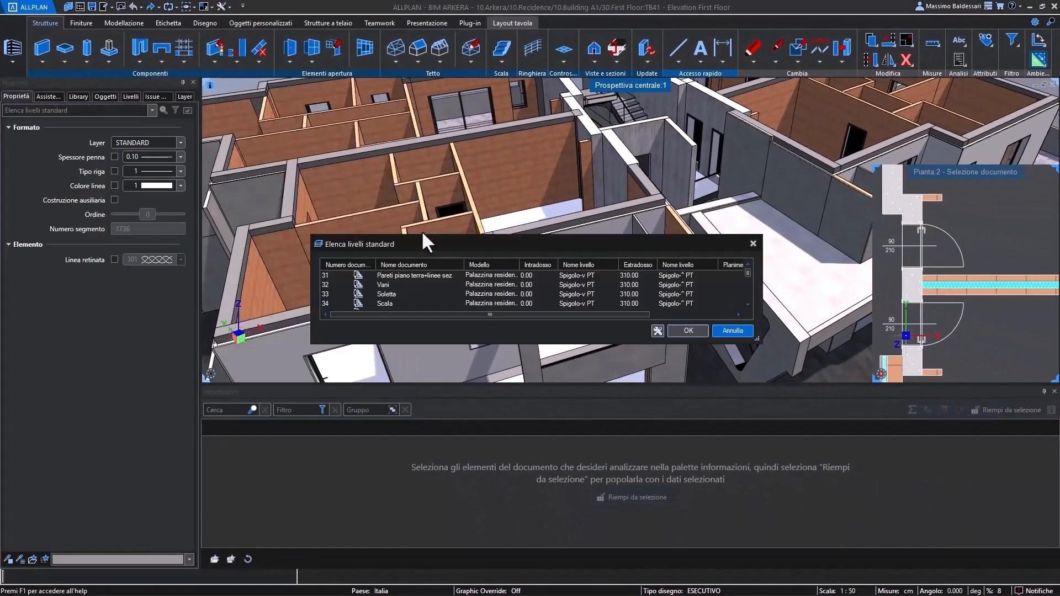
double_click(482, 277)
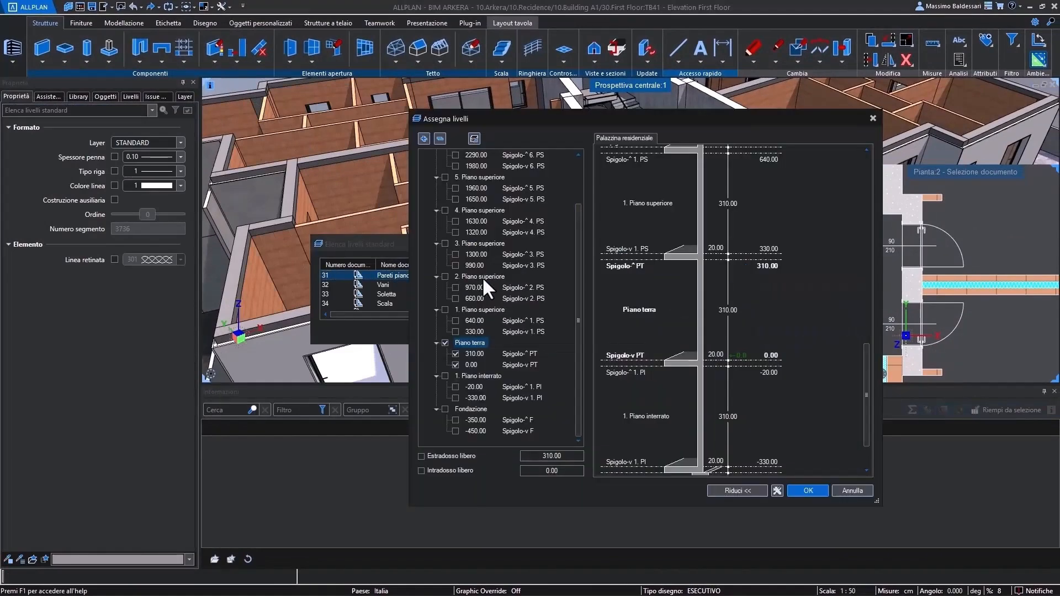
left_click(837, 490)
key("Return")
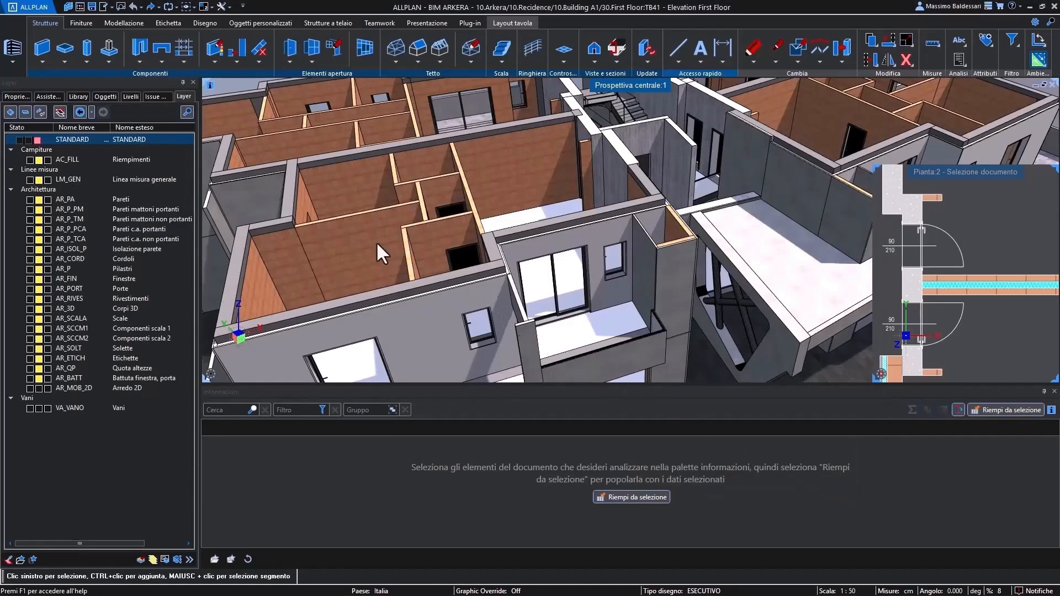
Look through the Livelli, Oggetti, Library and Assistenti palettes, ending on Proprietà
left_click(132, 97)
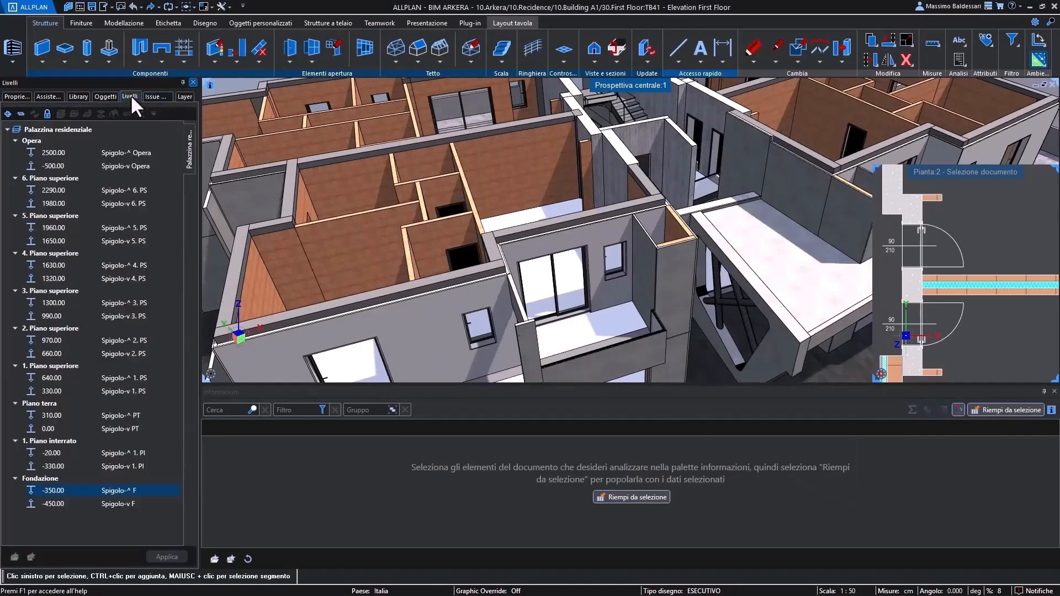
left_click(107, 95)
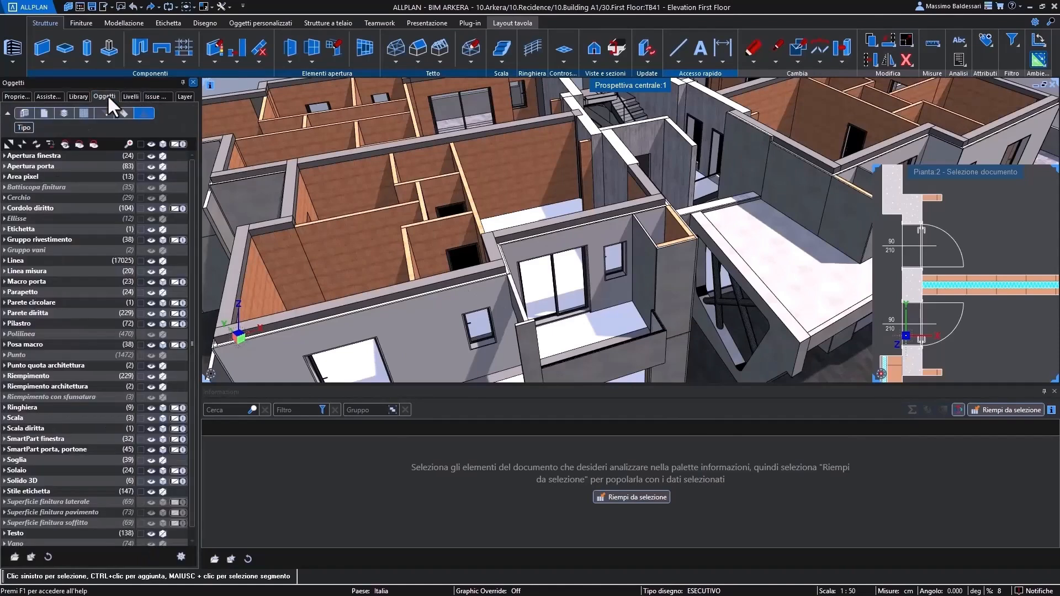
left_click(80, 92)
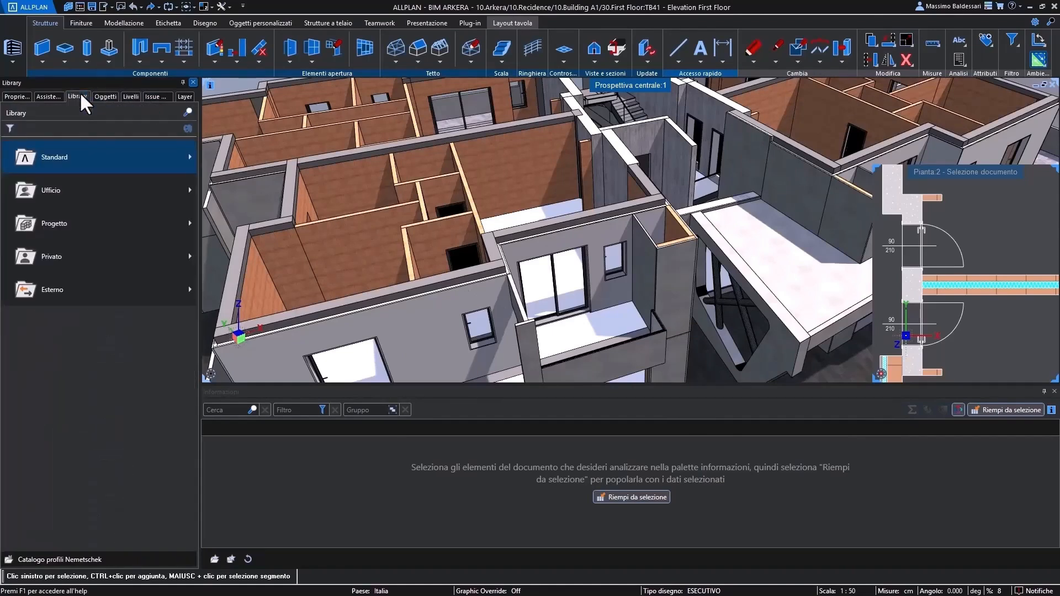
left_click(48, 90)
left_click(13, 95)
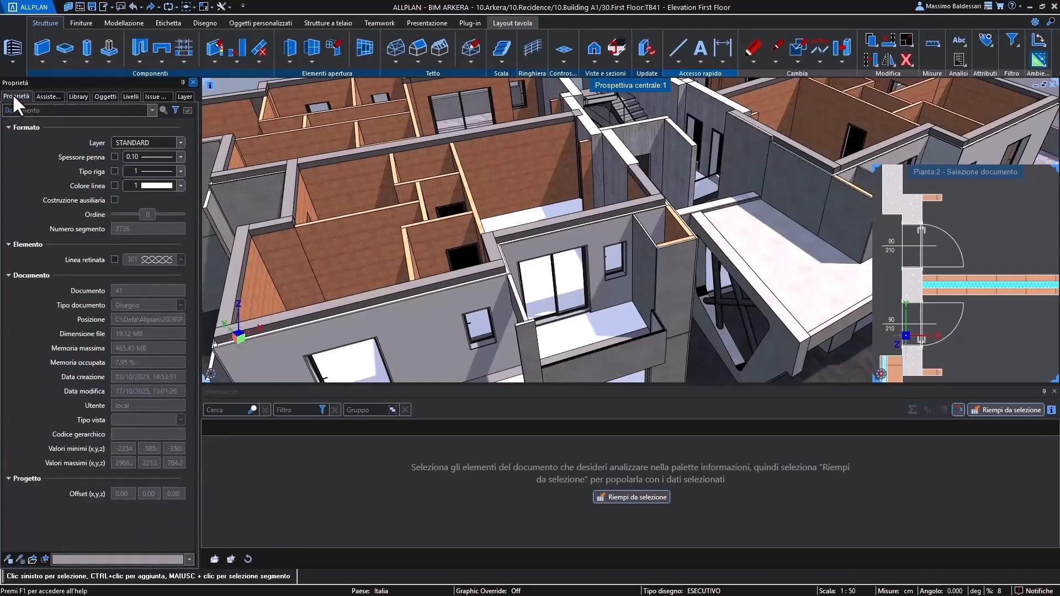
Select the three-layer wall in plan, try its layer selection modes and restrict the properties to insulation layer 2 with Strato corrente
left_click(947, 284)
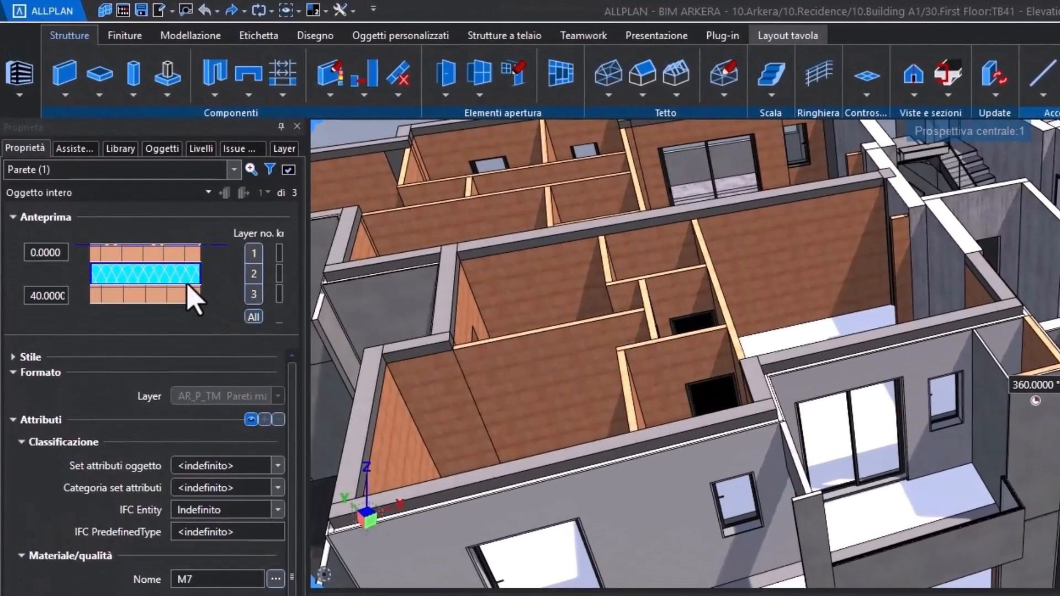
left_click(188, 274)
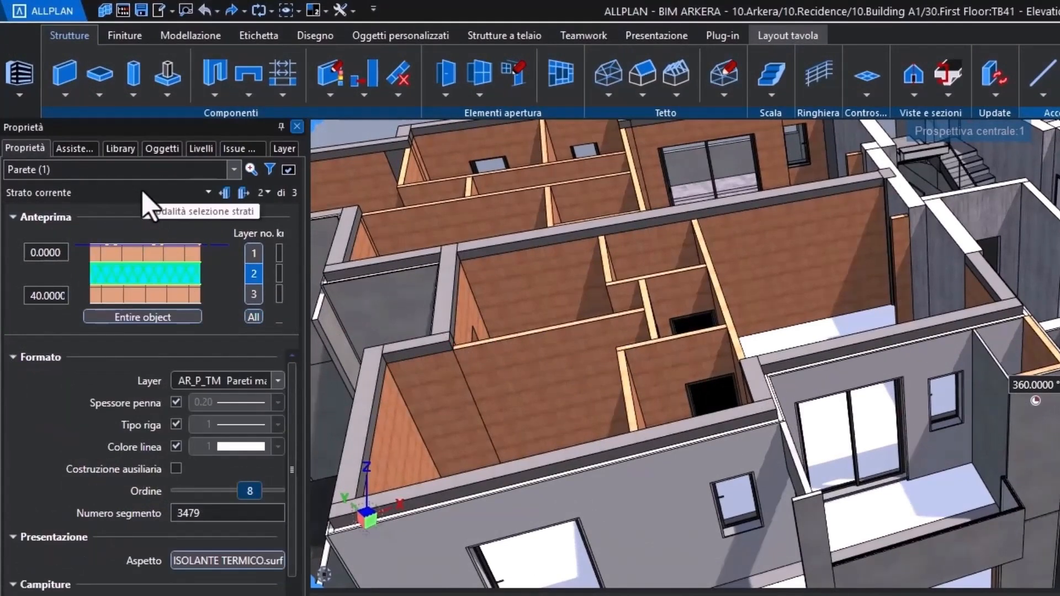
left_click(156, 318)
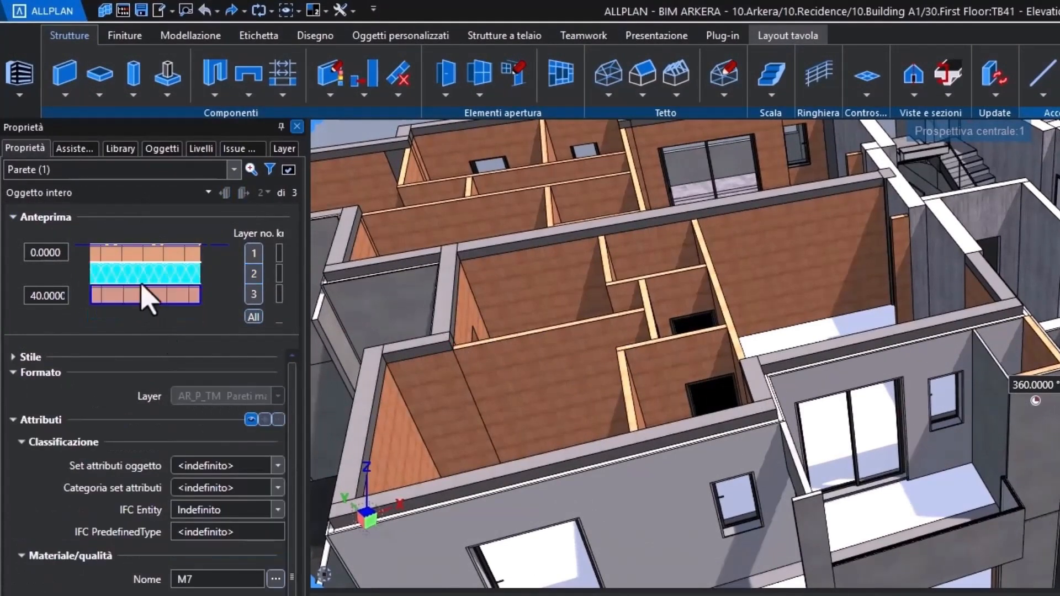
left_click(254, 317)
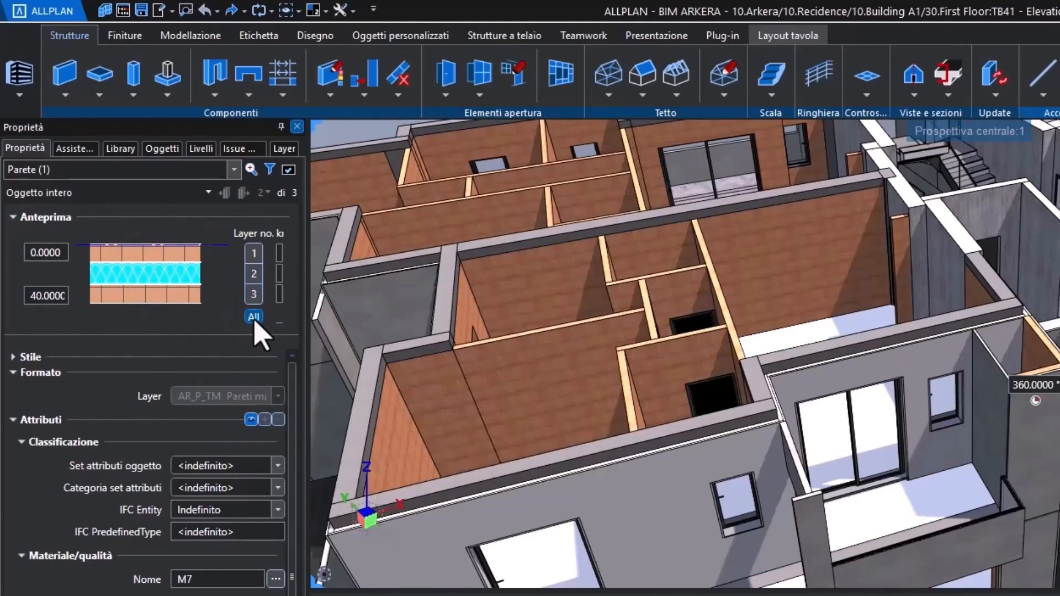
left_click(156, 194)
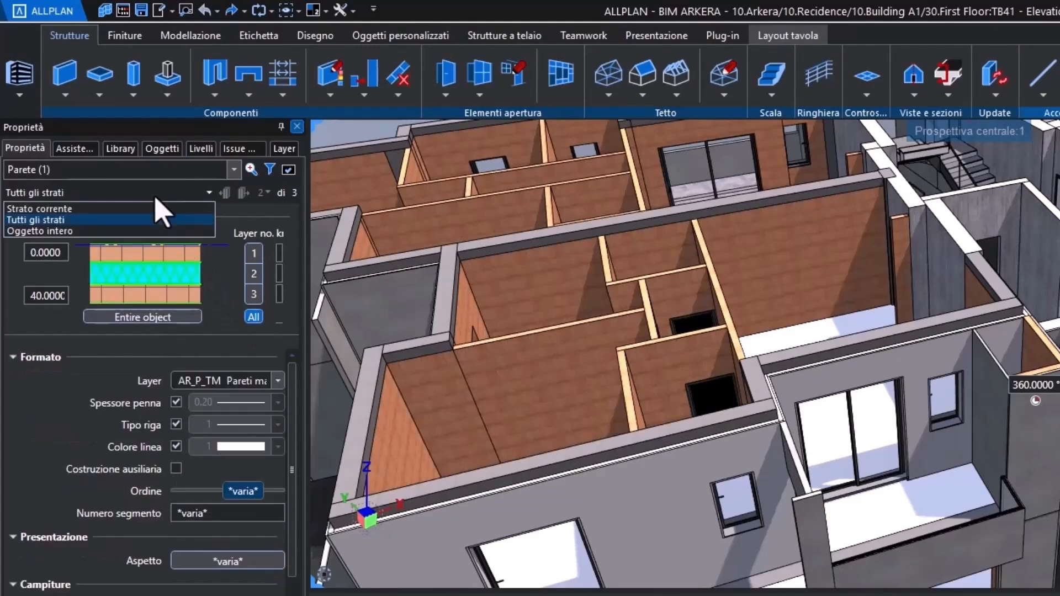
left_click(50, 208)
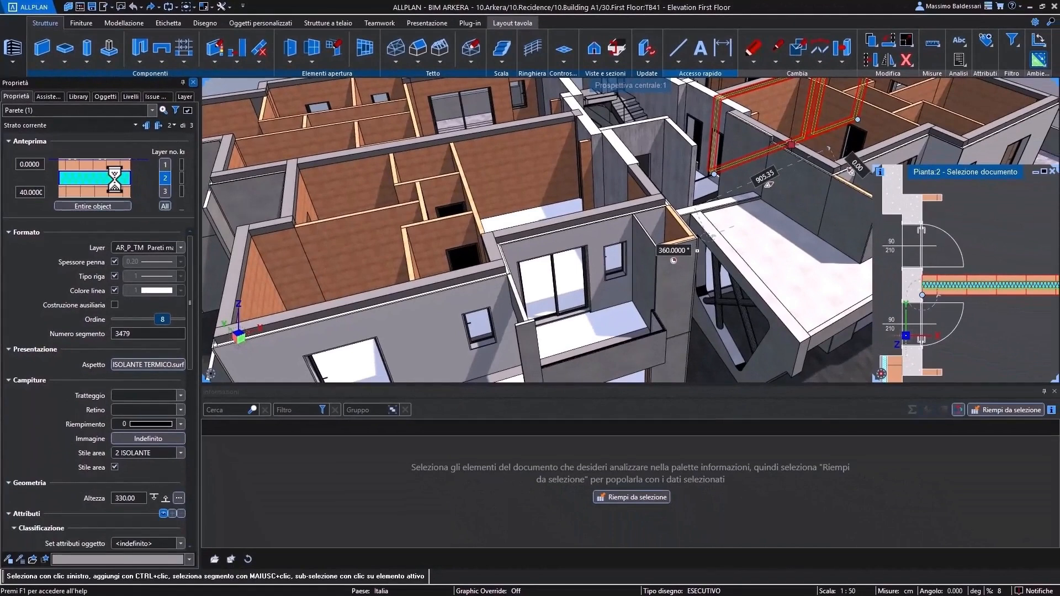
Set the fill of the wall's insulation layer to magenta colour 5
scroll(114, 287, "down", 1)
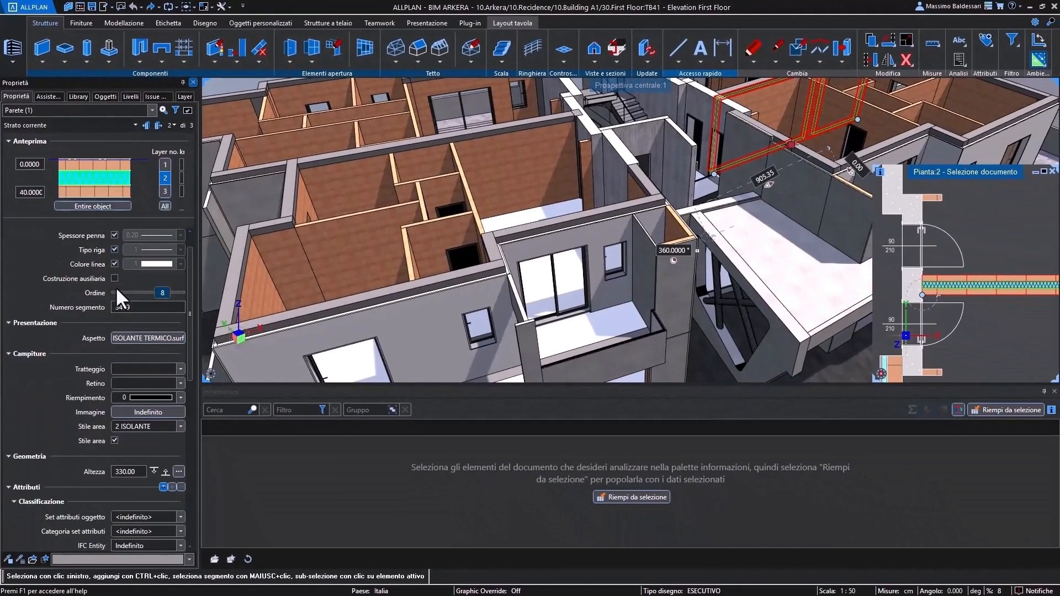
left_click(158, 396)
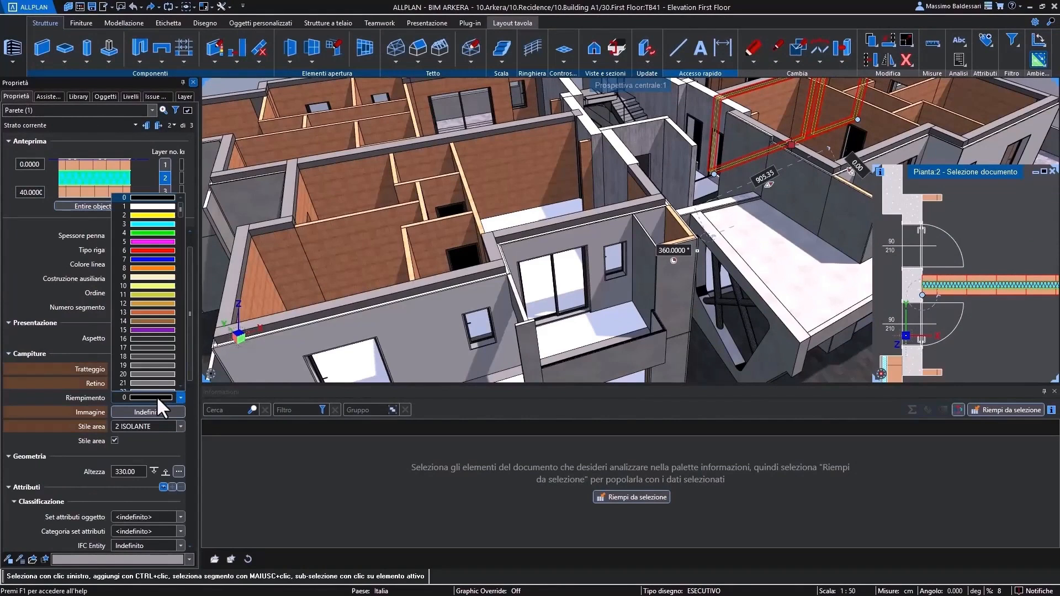
left_click(145, 239)
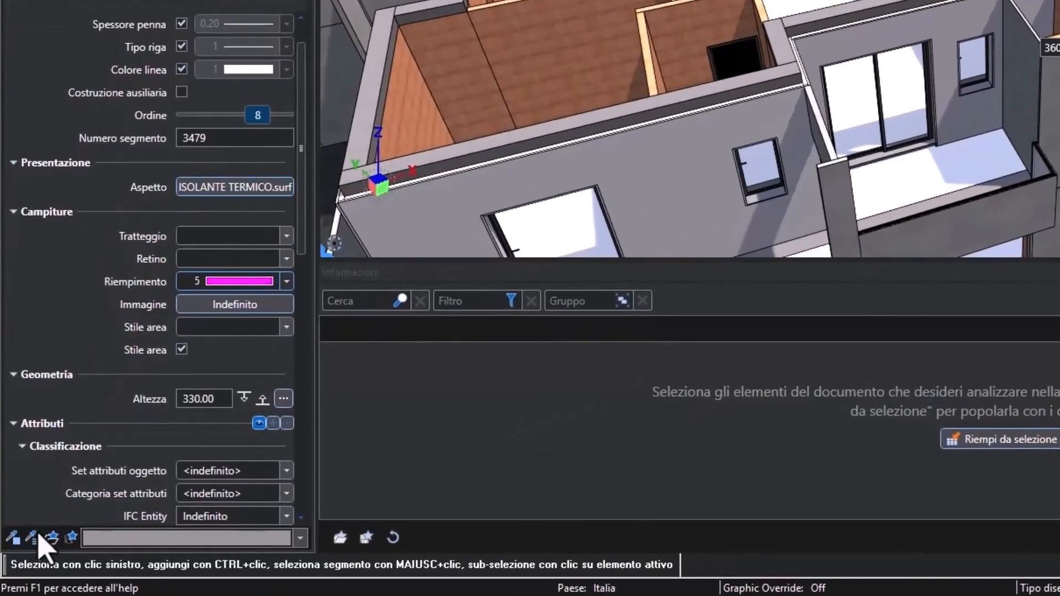
Turn the per-property transfer pickers on and off for the wall layer and clear the selection
left_click(33, 536)
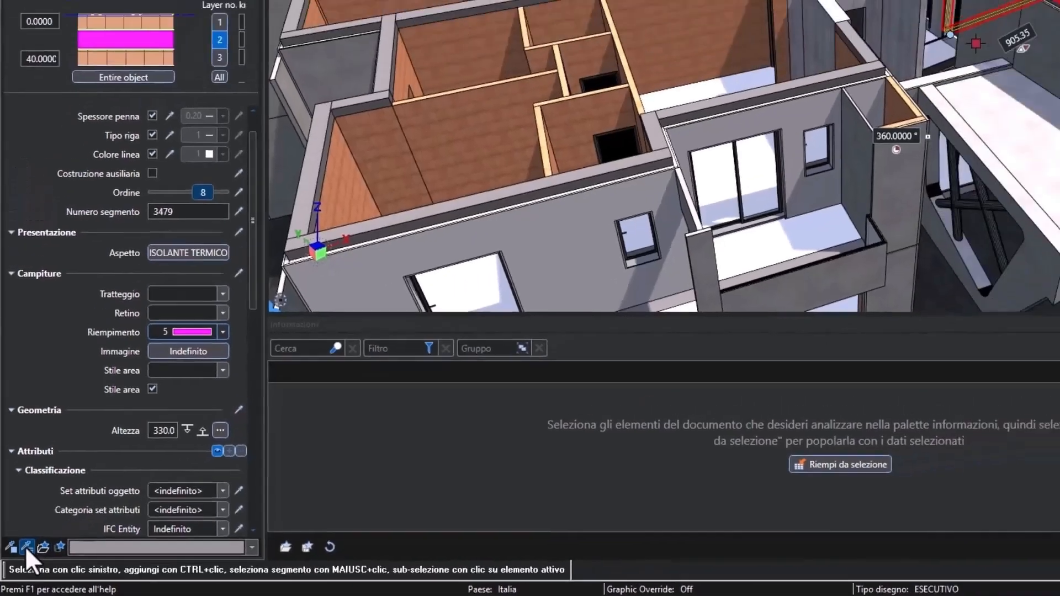
left_click(33, 537)
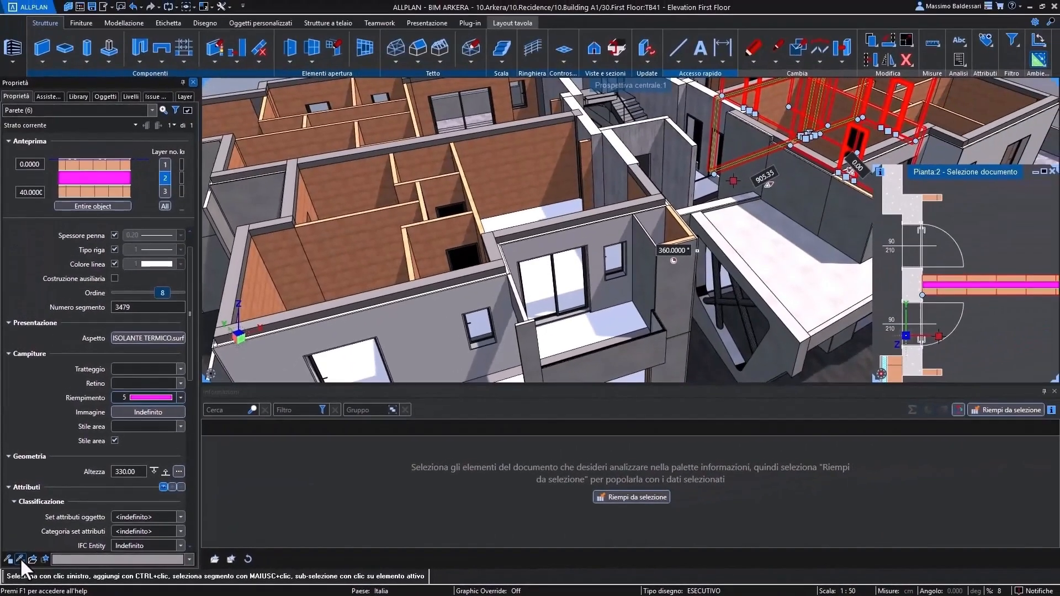
key("Escape")
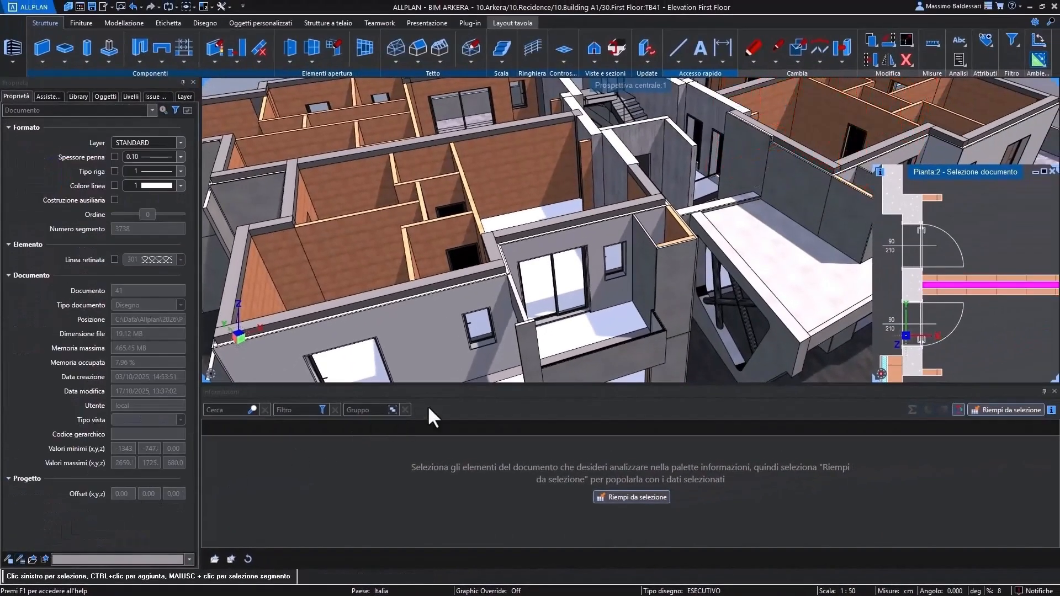
Examine the layer height and hatching properties of the balcony slab's layer 1, and clear the selection
left_click(552, 354)
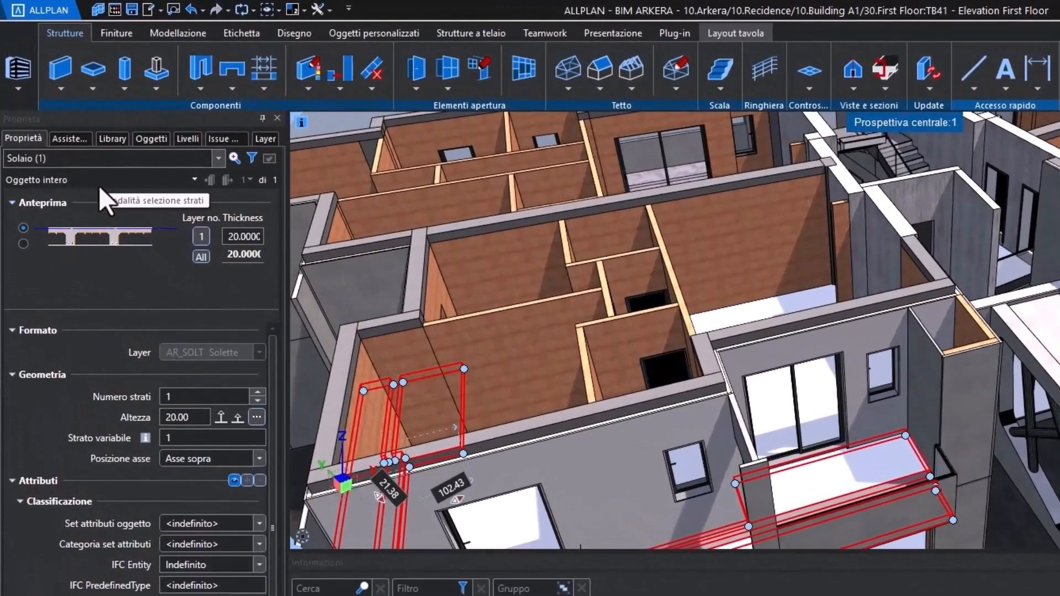
left_click(96, 237)
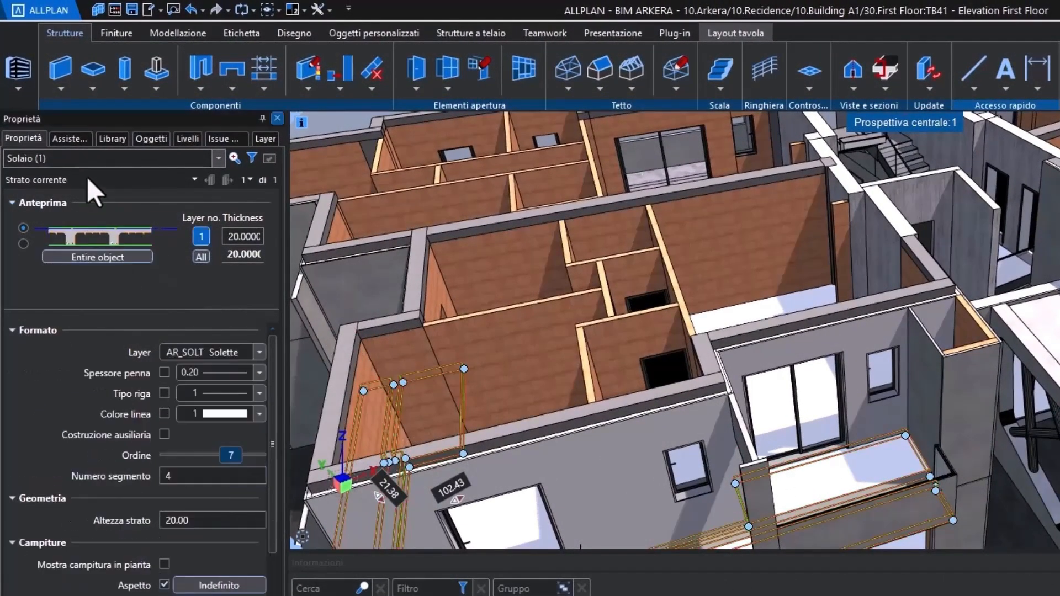
left_click(195, 520)
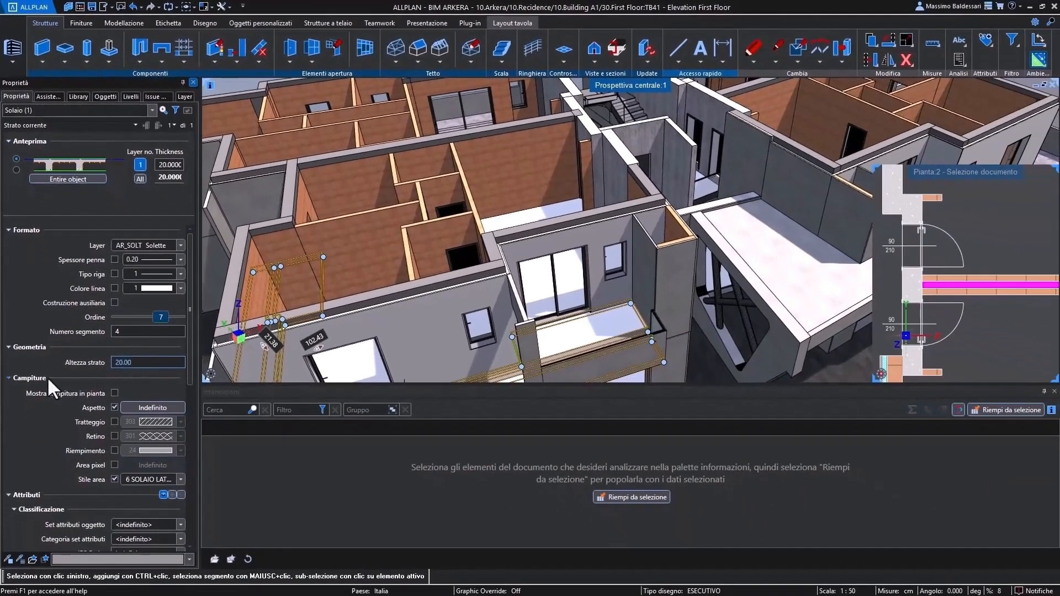
left_click(9, 450)
left_click(8, 378)
key("Escape")
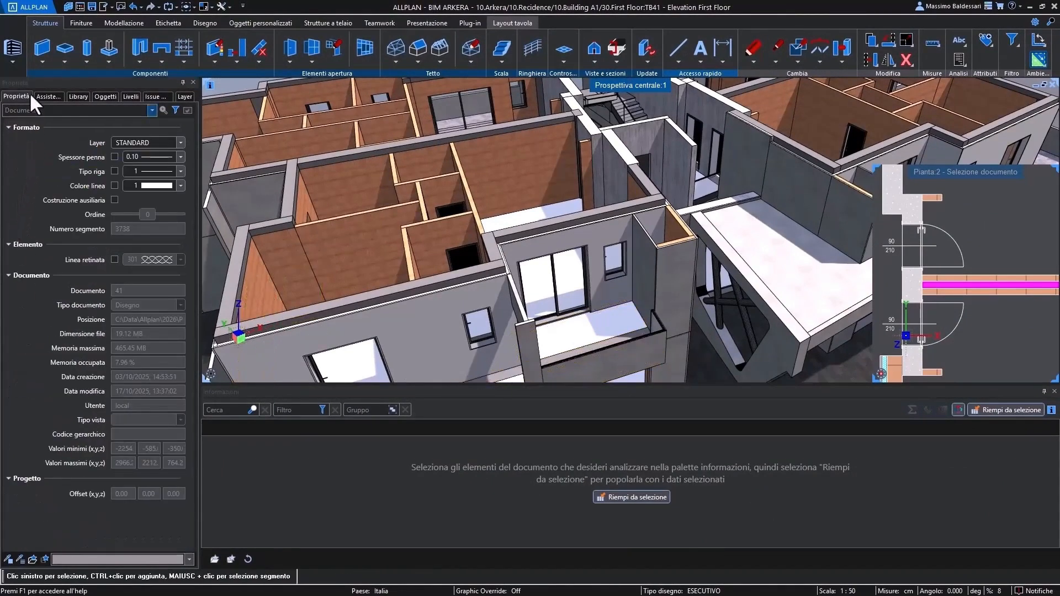
Look through the import and export commands for documents with resources
left_click(31, 7)
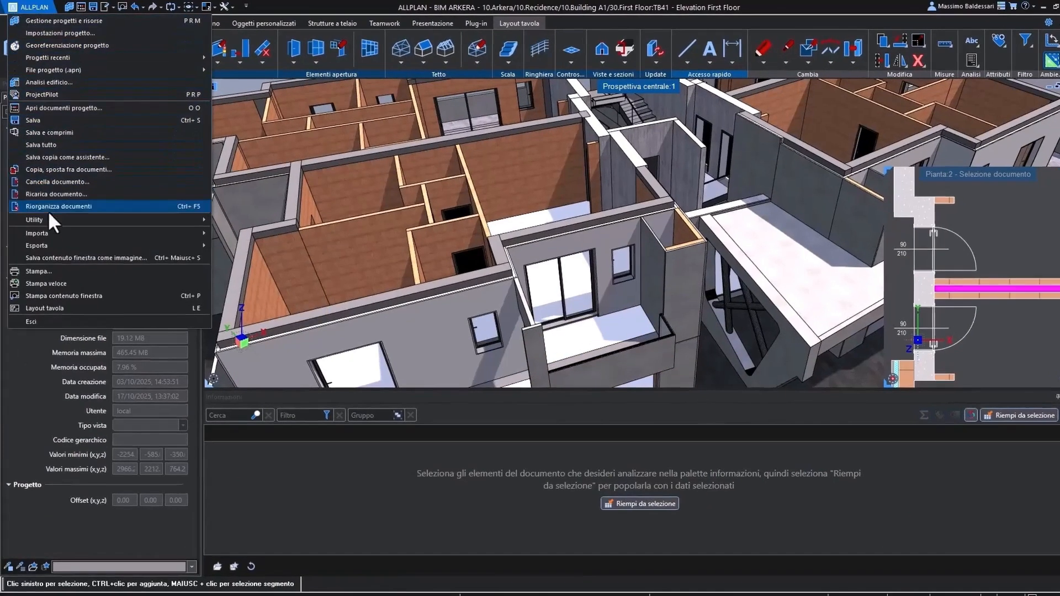
mouse_move(53, 229)
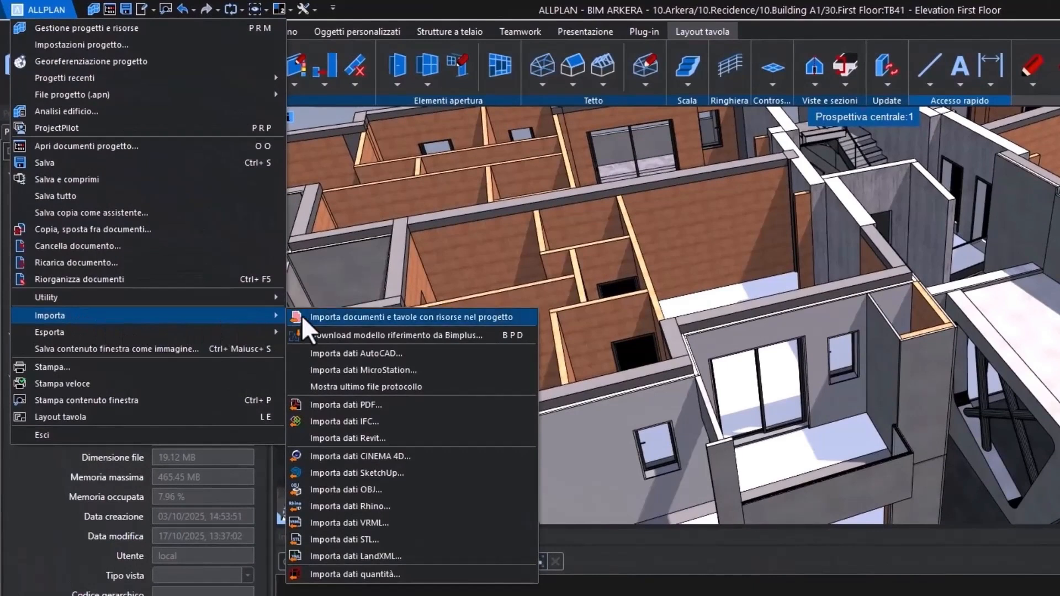
mouse_move(244, 332)
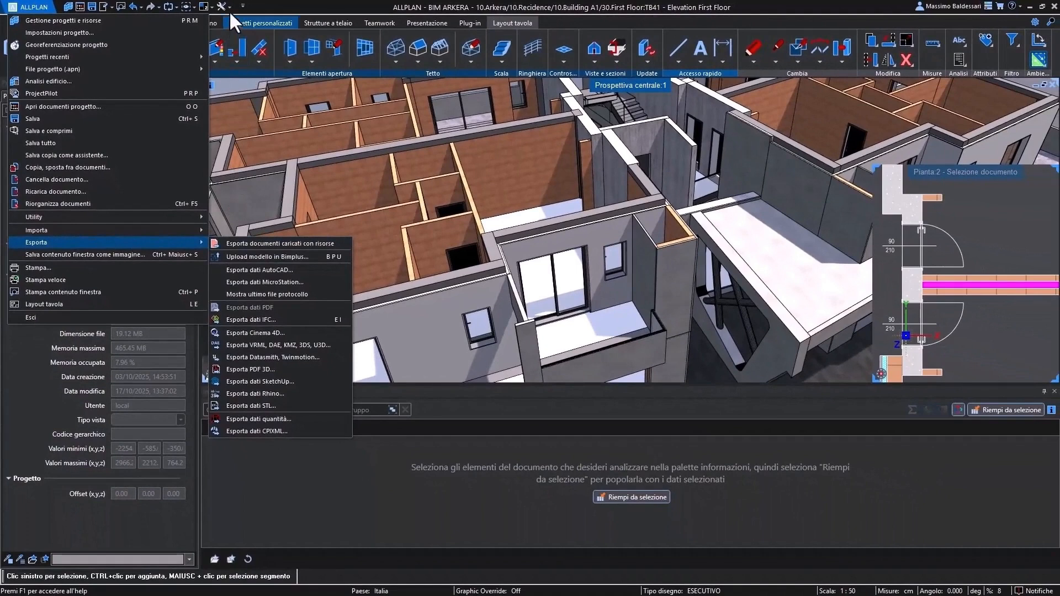
Open the keyboard shortcut settings and view the predefined shortcut sets and the Analisi functions
left_click(230, 9)
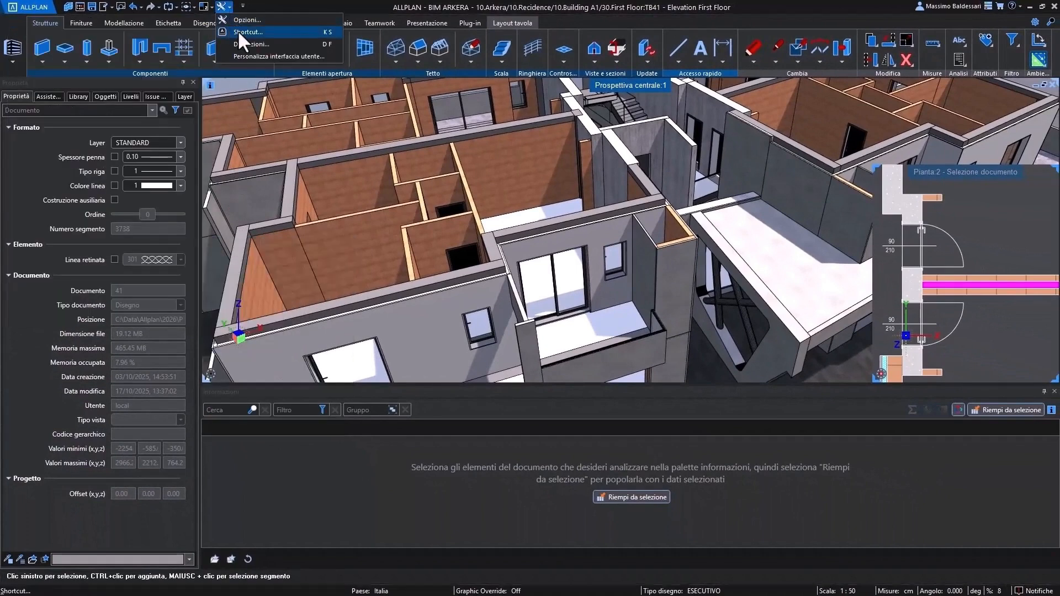
left_click(240, 32)
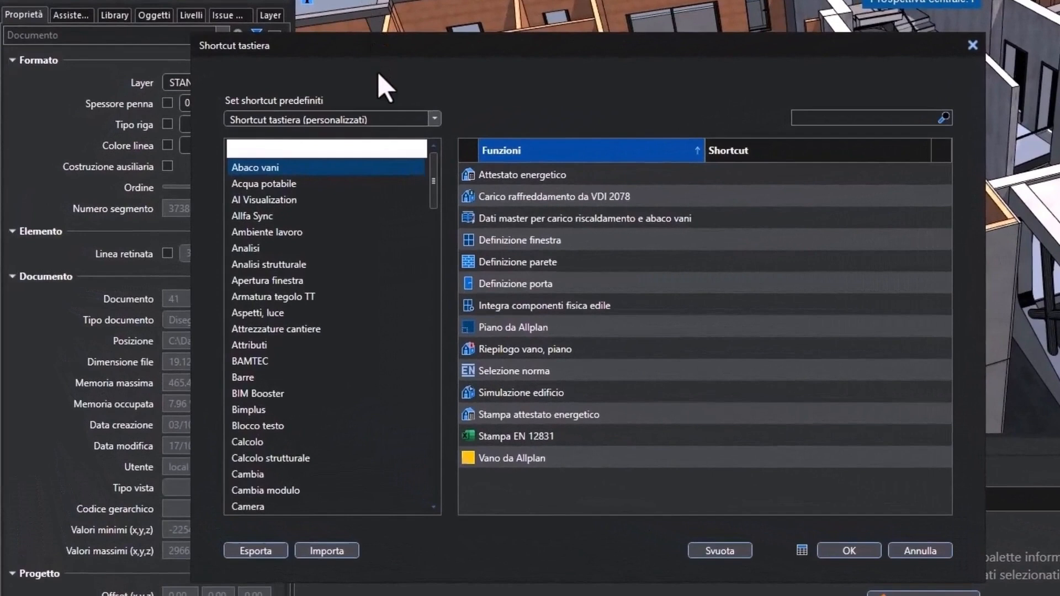
left_click(385, 115)
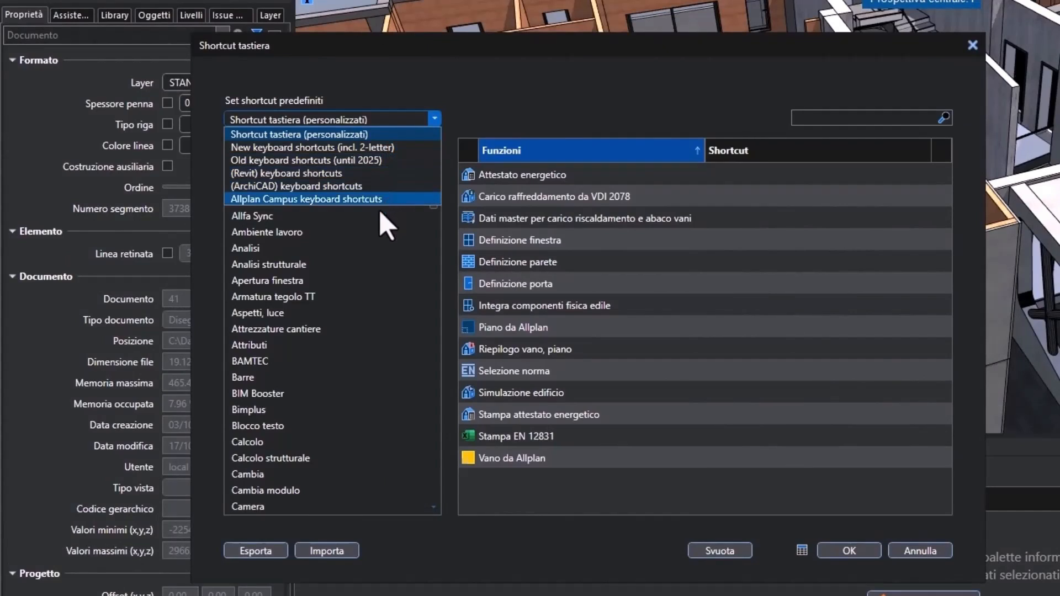
left_click(345, 251)
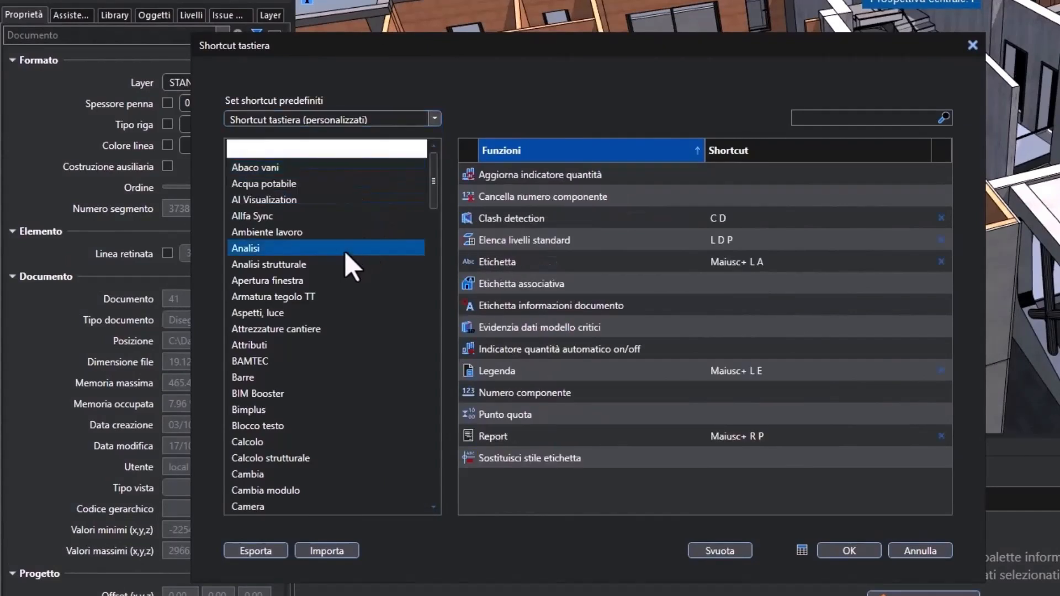
Search the functions for "risorse" and assign shortcut EXP to exporting loaded documents with resources and IMP to importing documents and layouts with resources
type("risorse")
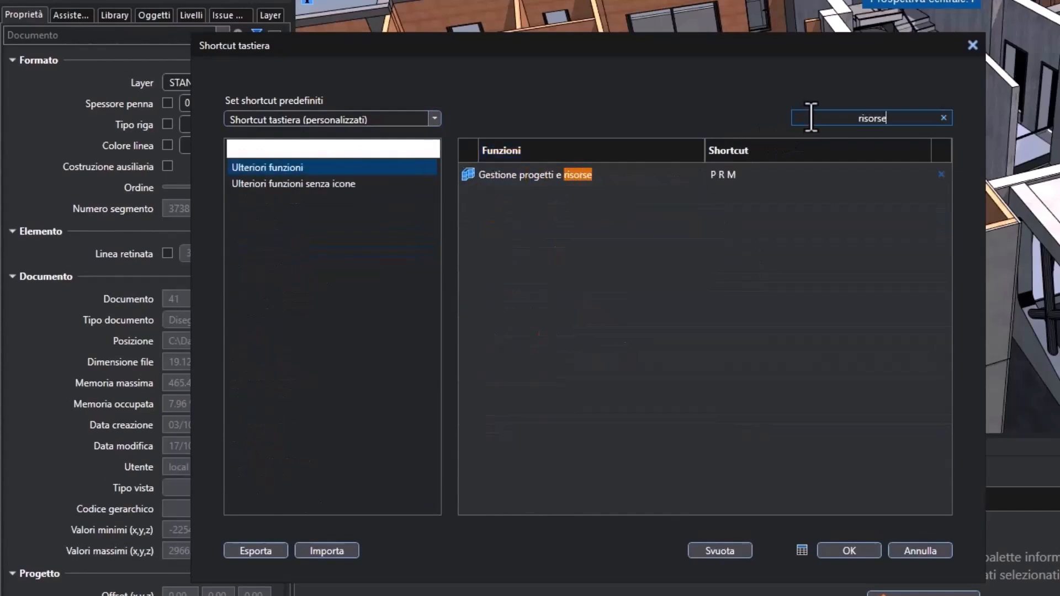
left_click(556, 173)
left_click(720, 178)
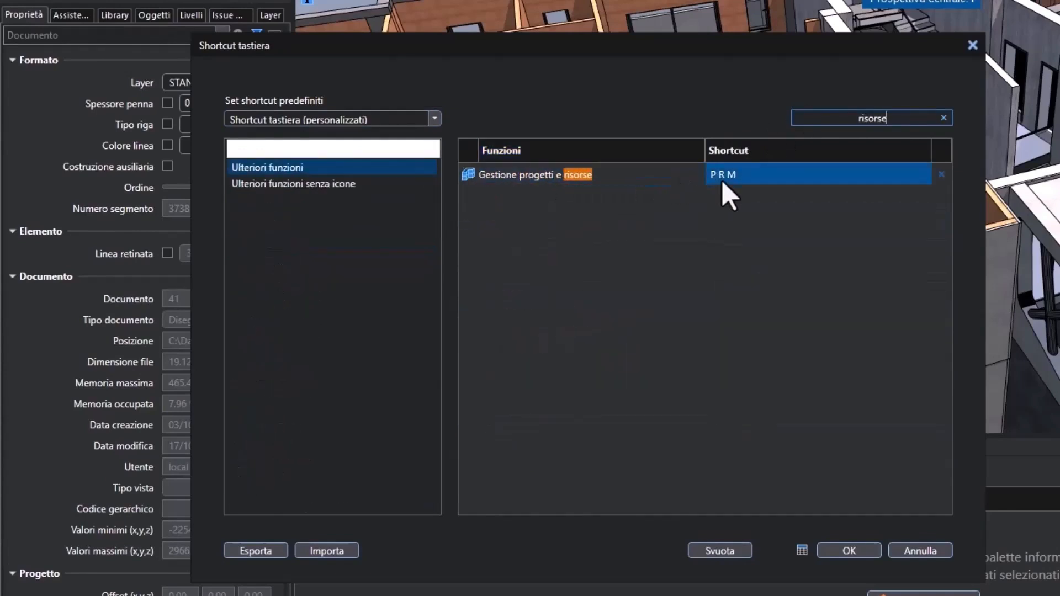
left_click(418, 184)
left_click(742, 175)
type("exp")
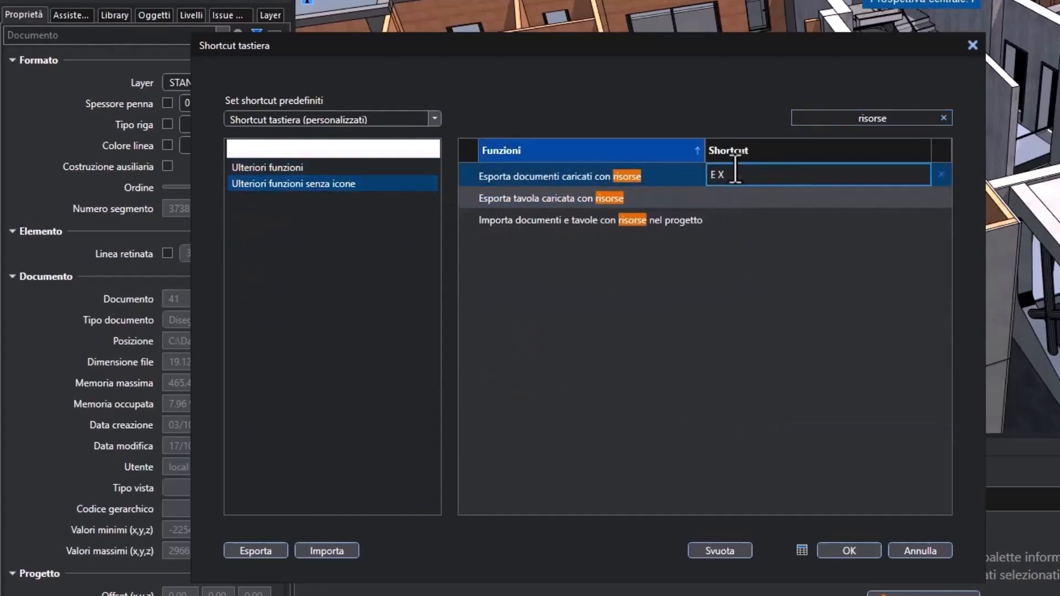
left_click(734, 220)
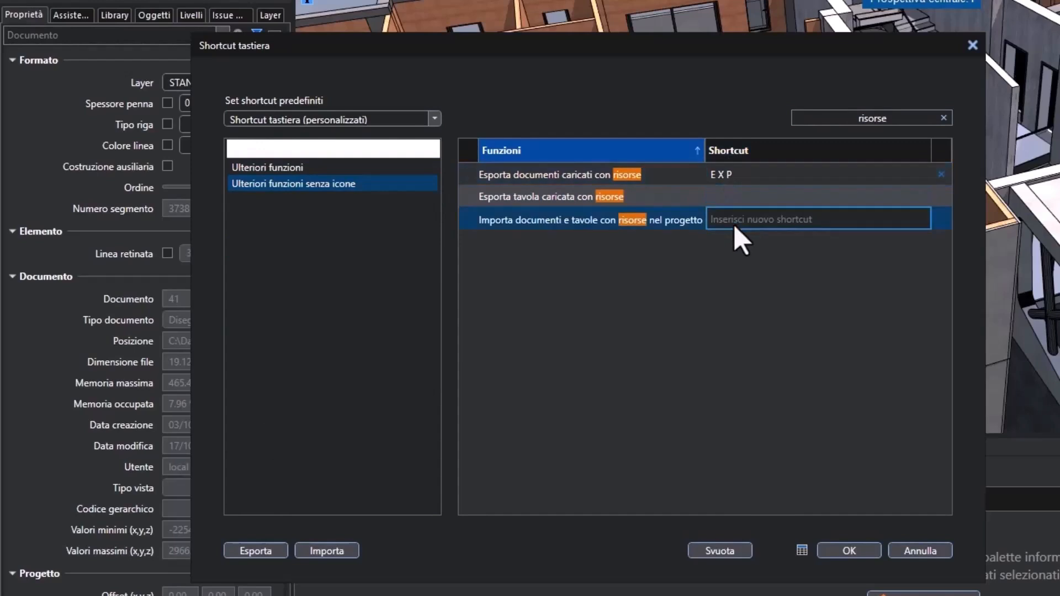
type("im")
left_click(731, 200)
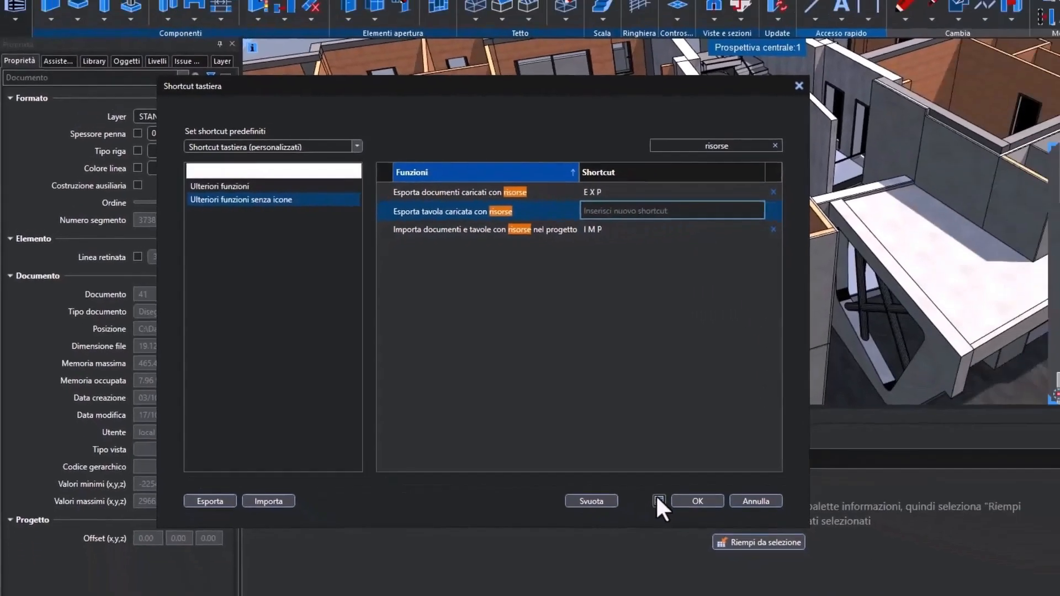
Review the complete table of assigned shortcuts, close it and accept the shortcut settings
left_click(658, 499)
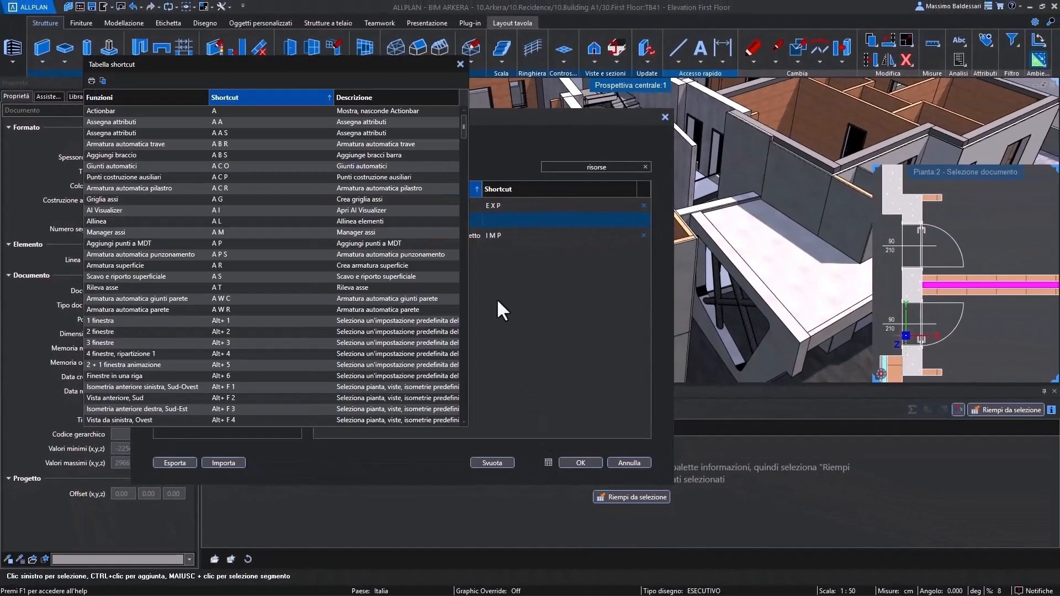
mouse_move(461, 132)
left_mouse_down()
mouse_move(463, 413)
mouse_move(467, 123)
left_mouse_up()
left_click(360, 133)
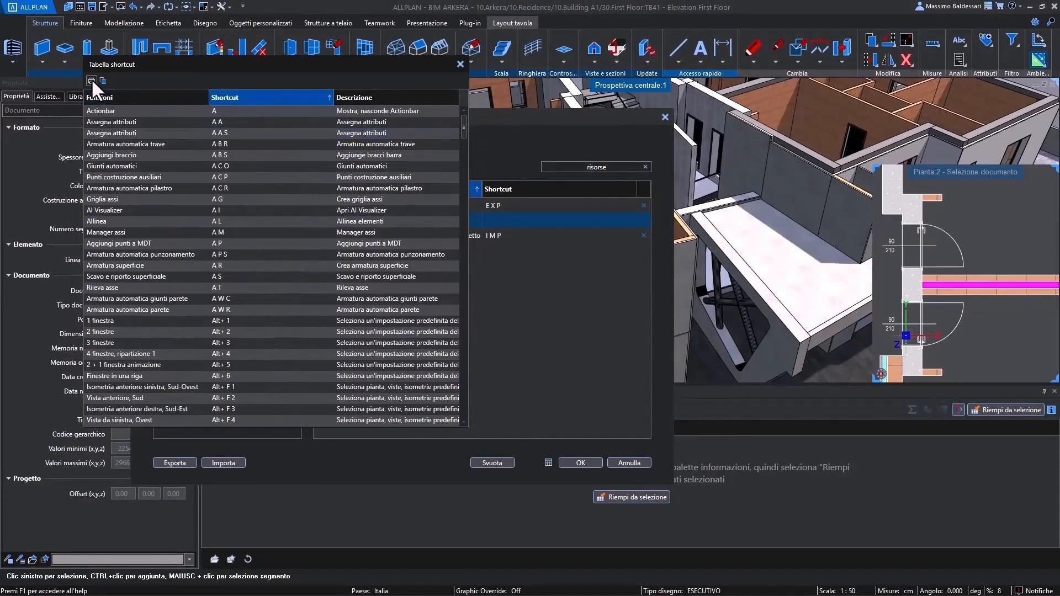
left_click(460, 64)
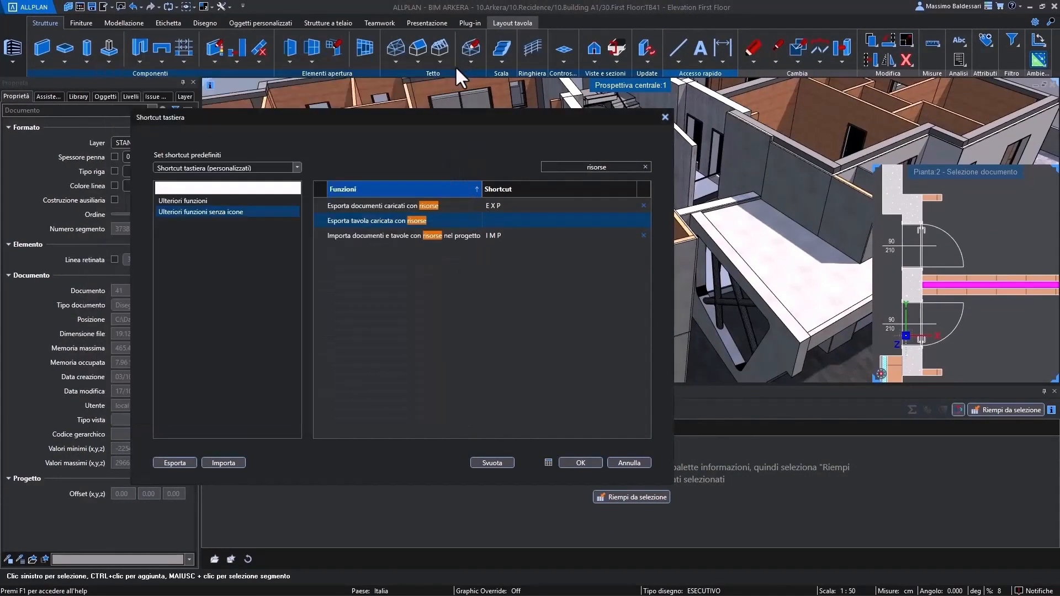
left_click(578, 462)
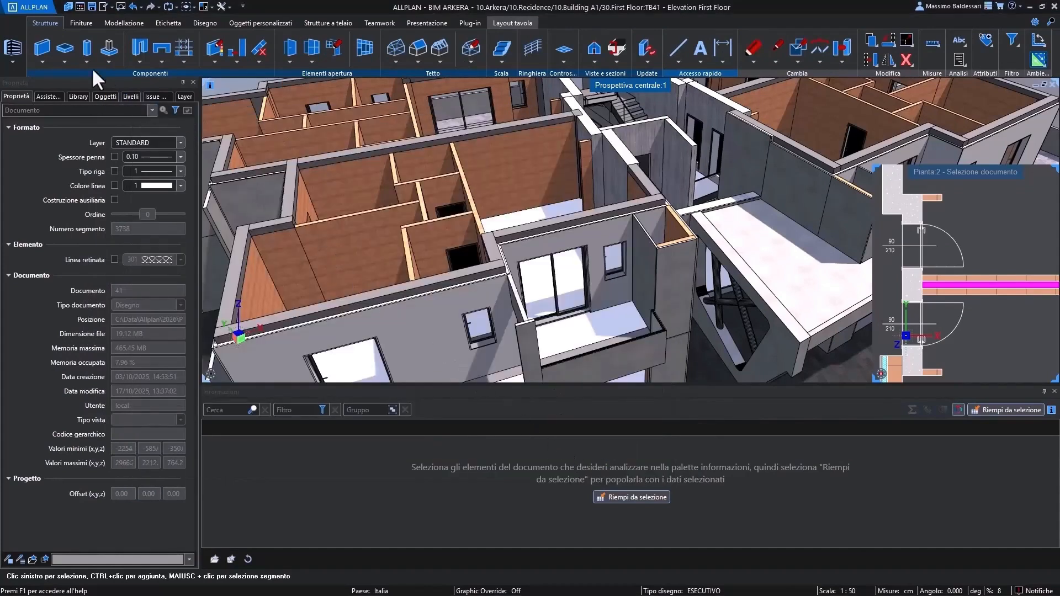
Check the shortcuts listed beside the import and export commands for documents with resources
left_click(15, 11)
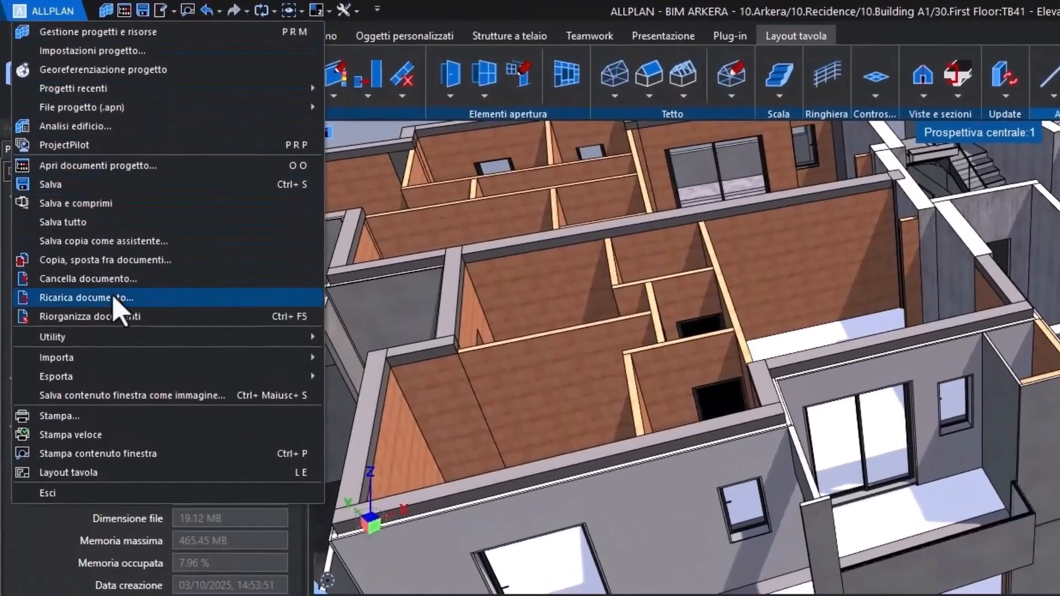
mouse_move(85, 230)
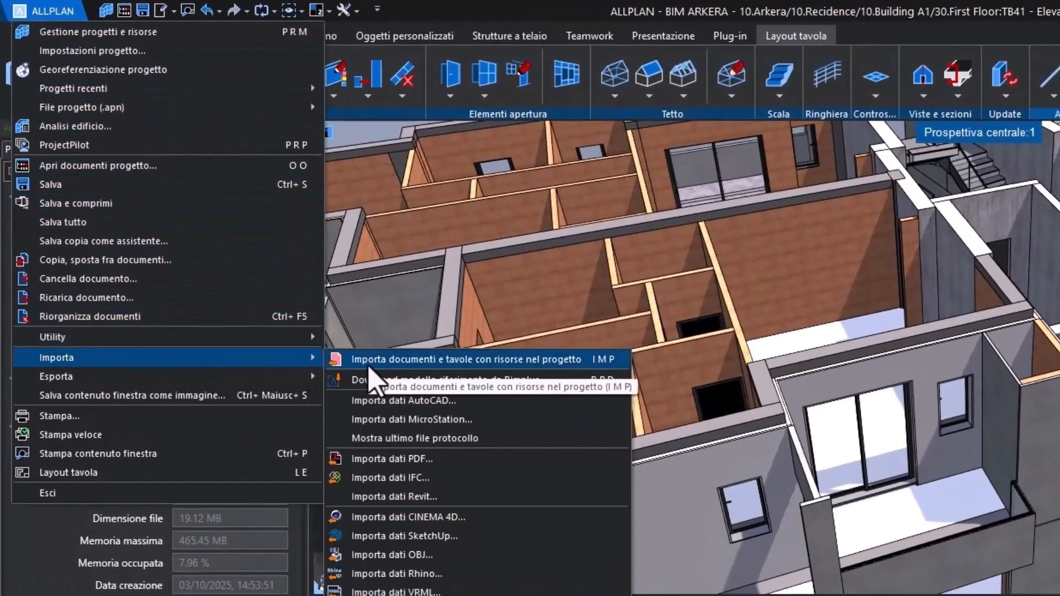
mouse_move(291, 379)
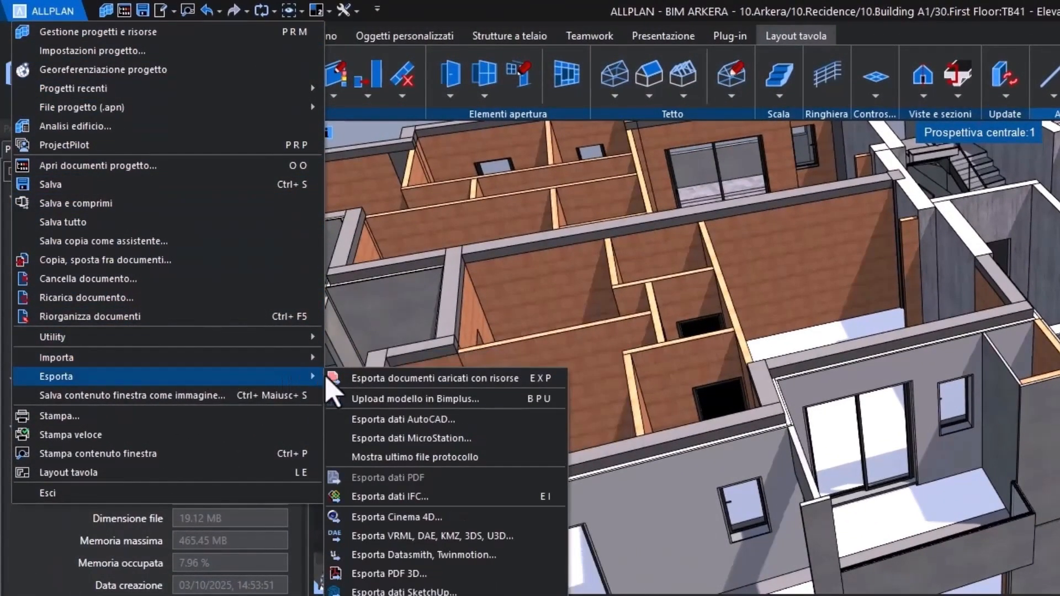
left_click(363, 379)
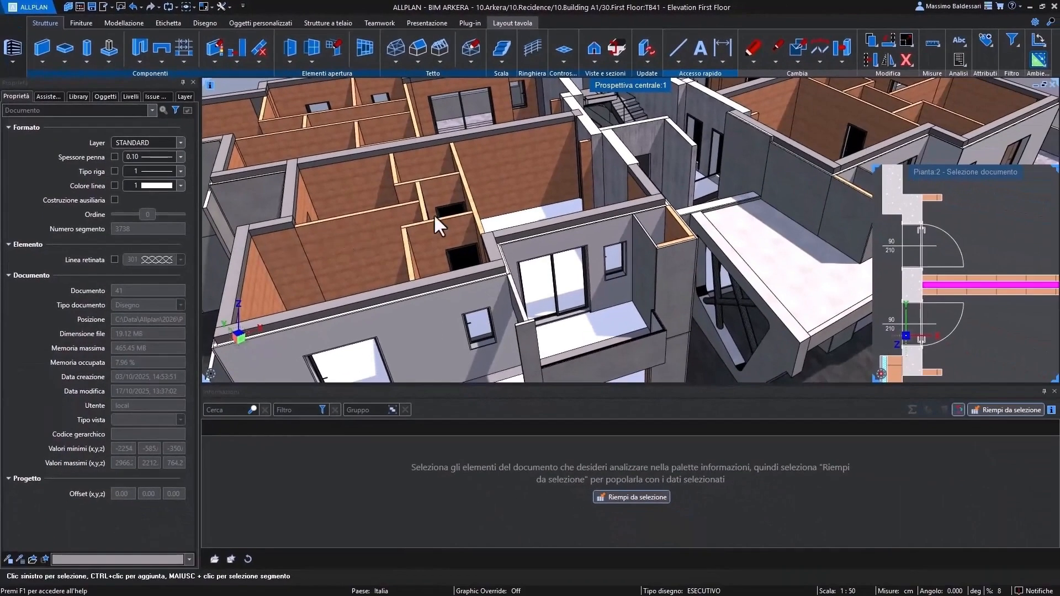
Try exporting the loaded documents with resources to Backup_A01.zip in the Download folder, and cancel the export
key("e")
key("x")
key("p")
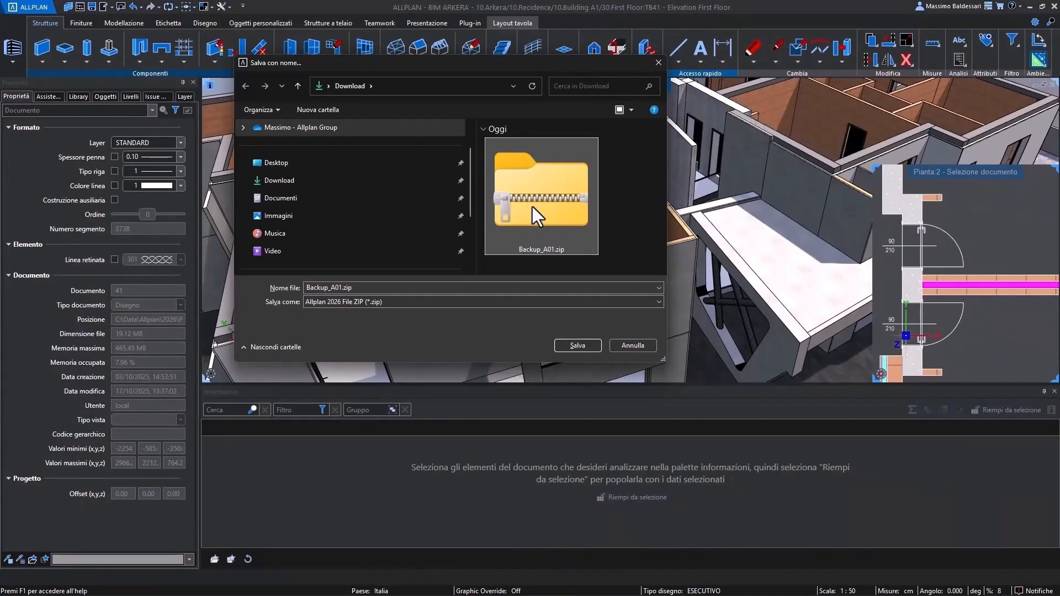
key("Escape")
Try importing documents with resources from Backup_A01.zip in the Download folder, and cancel the import
key("i")
key("m")
key("p")
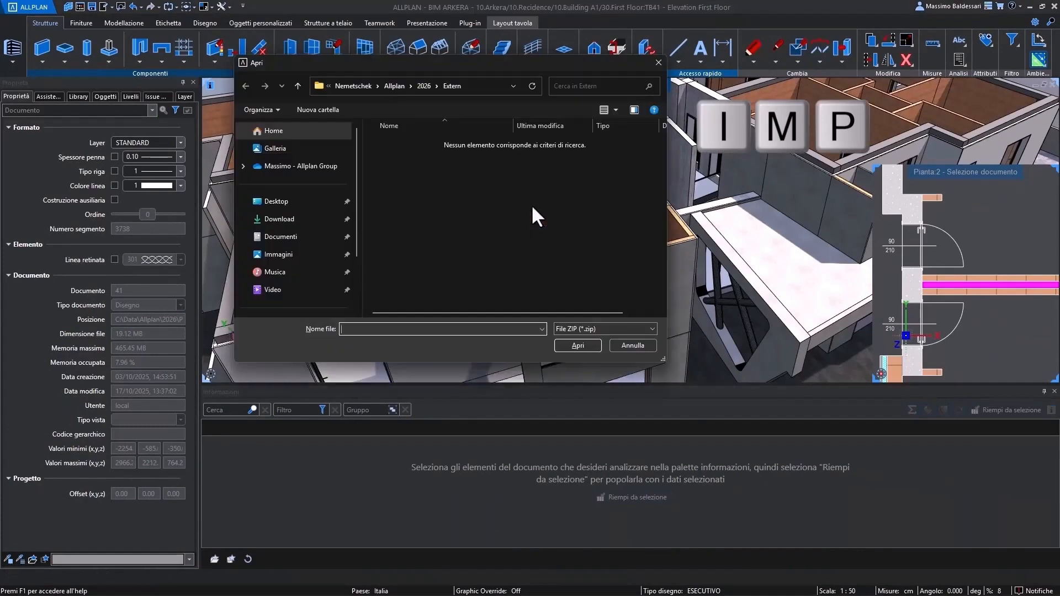
left_click(305, 216)
left_click(401, 210)
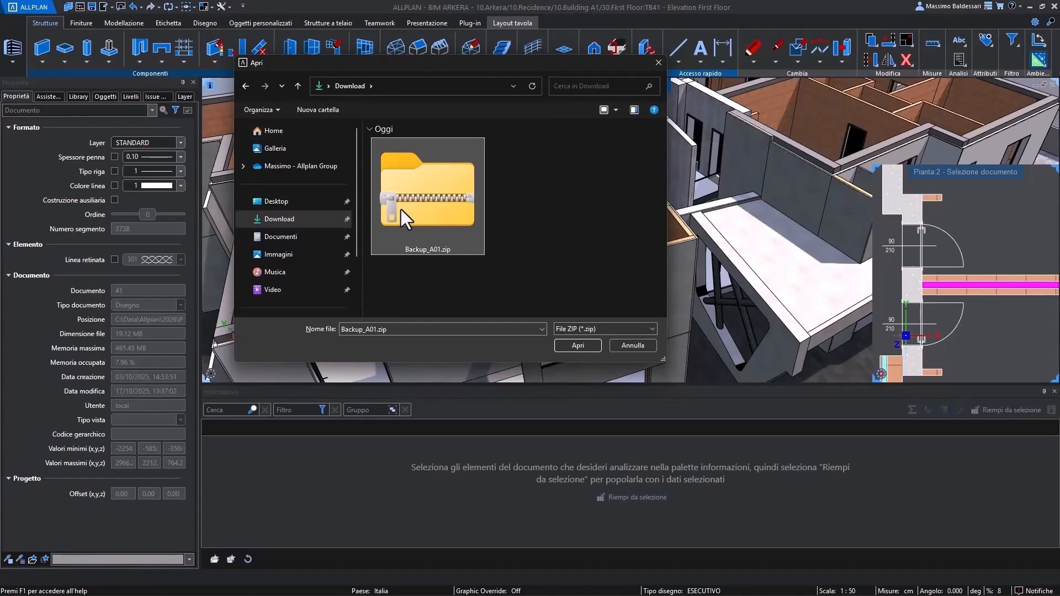
left_click(619, 346)
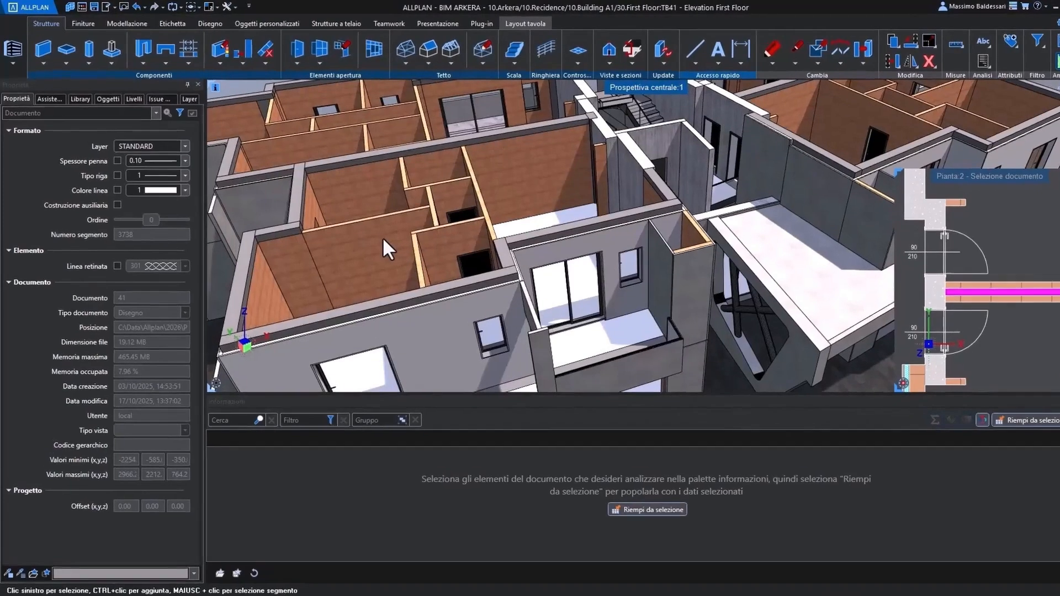
View the contextual actions and the Parete properties of the interior brick wall, and close them without changes
right_click(374, 232)
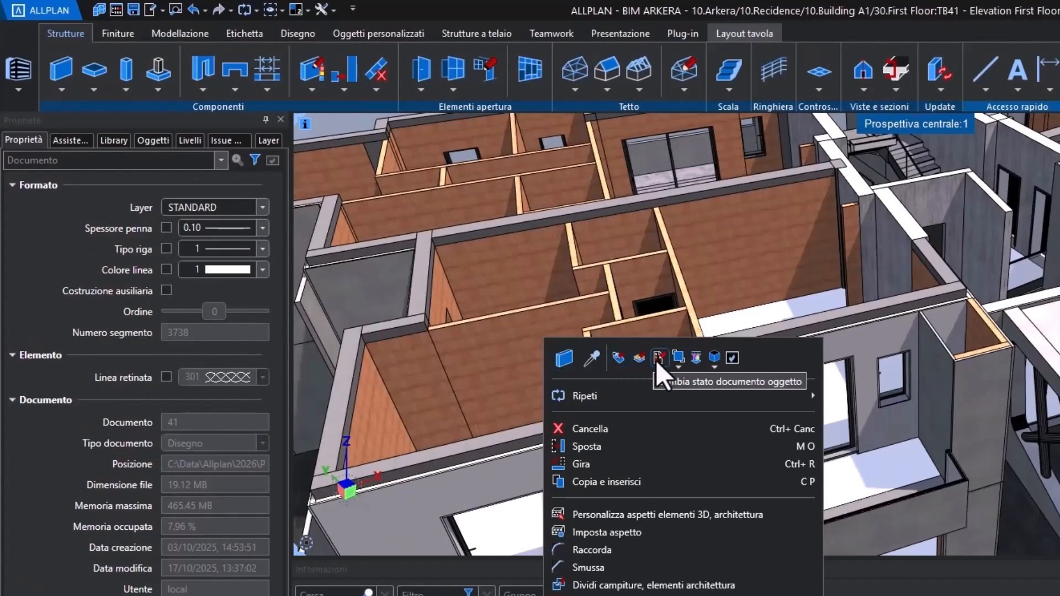
mouse_move(678, 368)
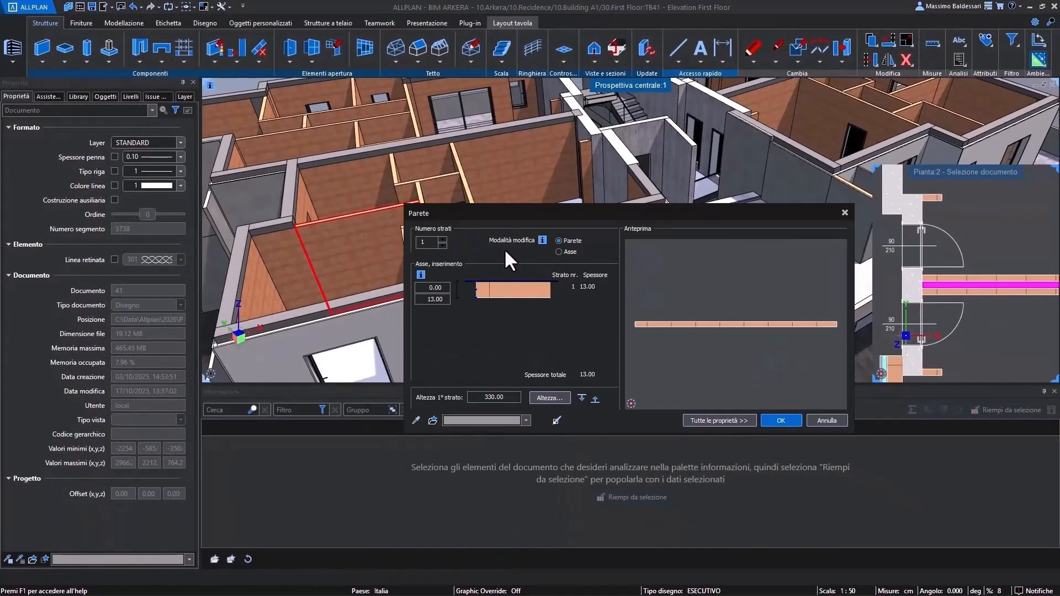
key("Escape")
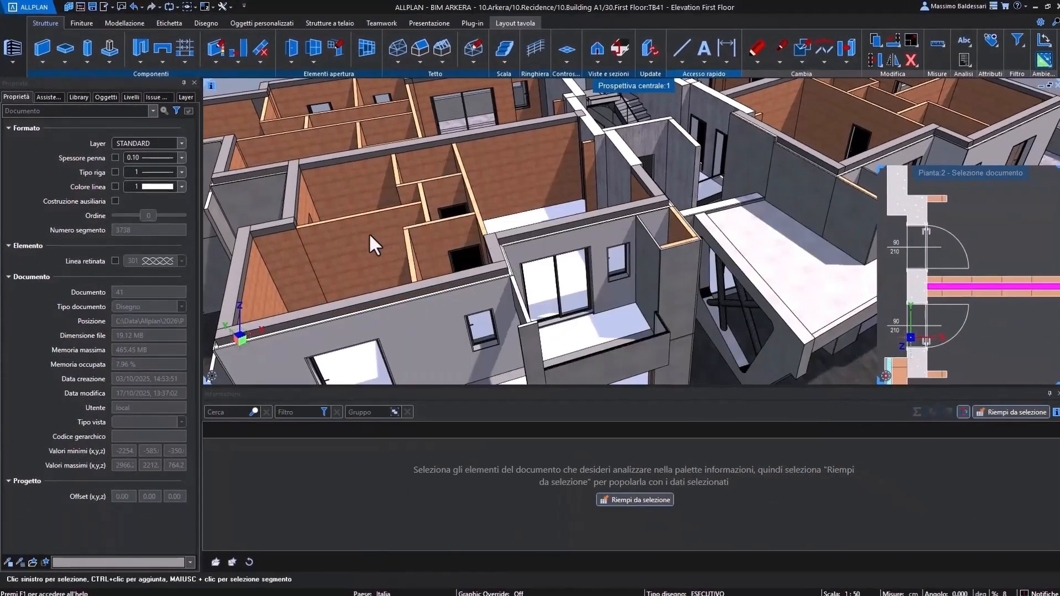
Set the transparency of the interior brick wall to 60%
right_click(369, 233)
mouse_move(488, 251)
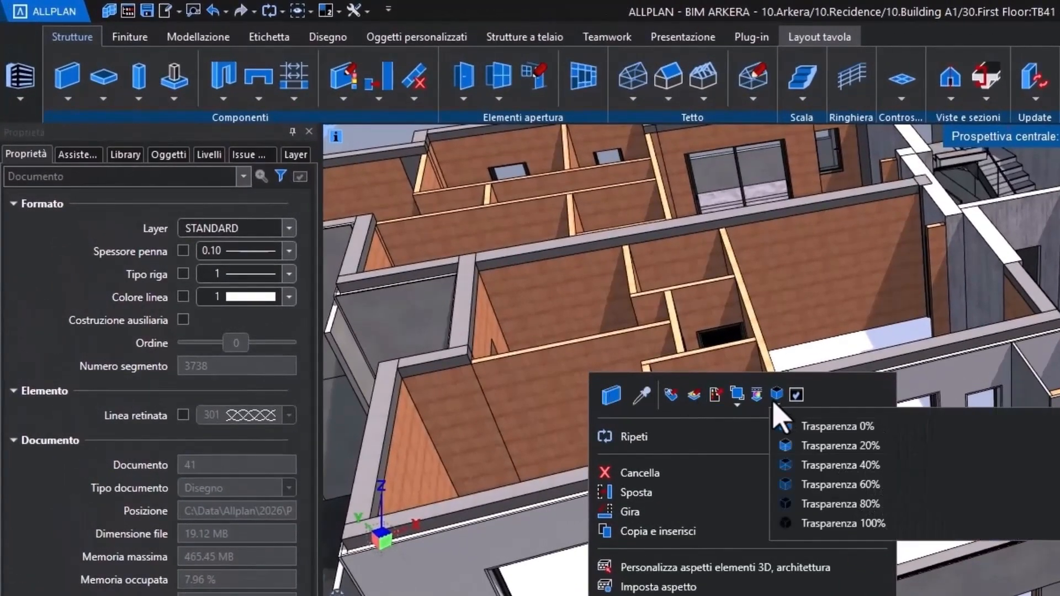
left_click(804, 489)
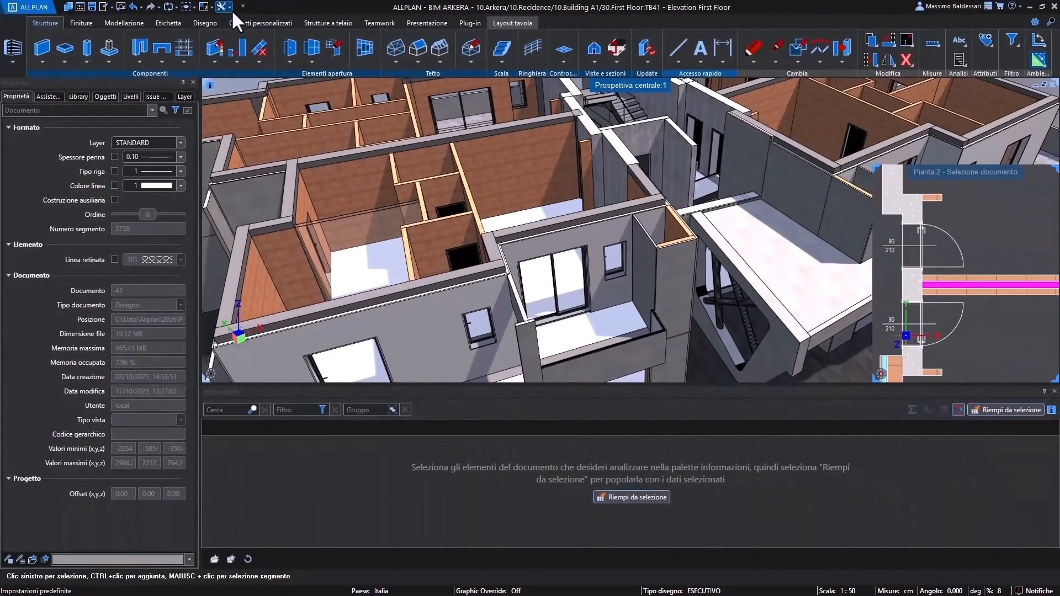
Find the transparency functions in the keyboard shortcut settings with "tras" and assign shortcuts 0, 20 and 40 to Trasparenza 0%, 20% and 40%
left_click(315, 10)
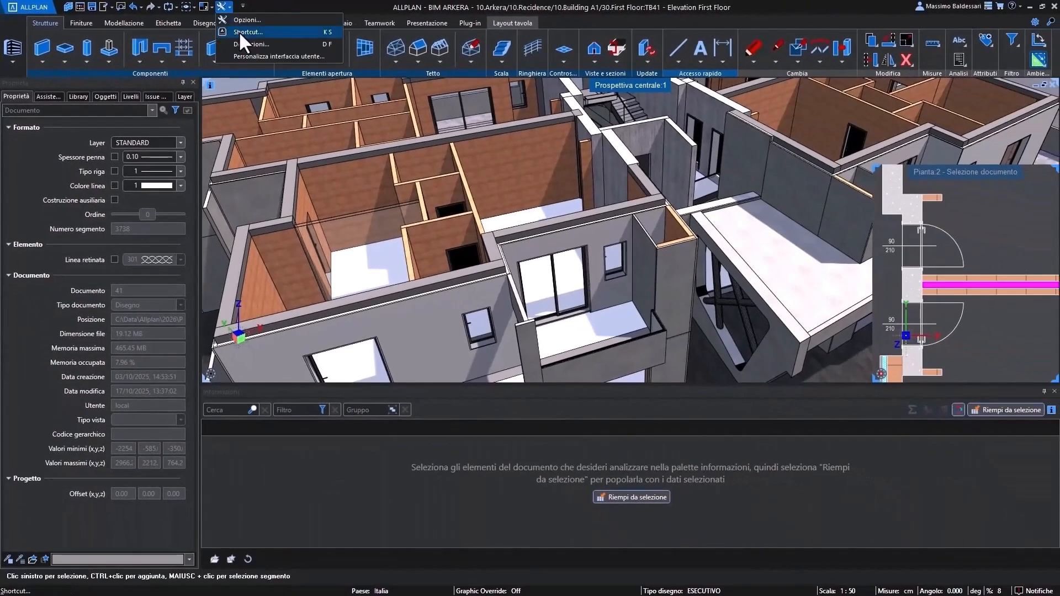
left_click(239, 31)
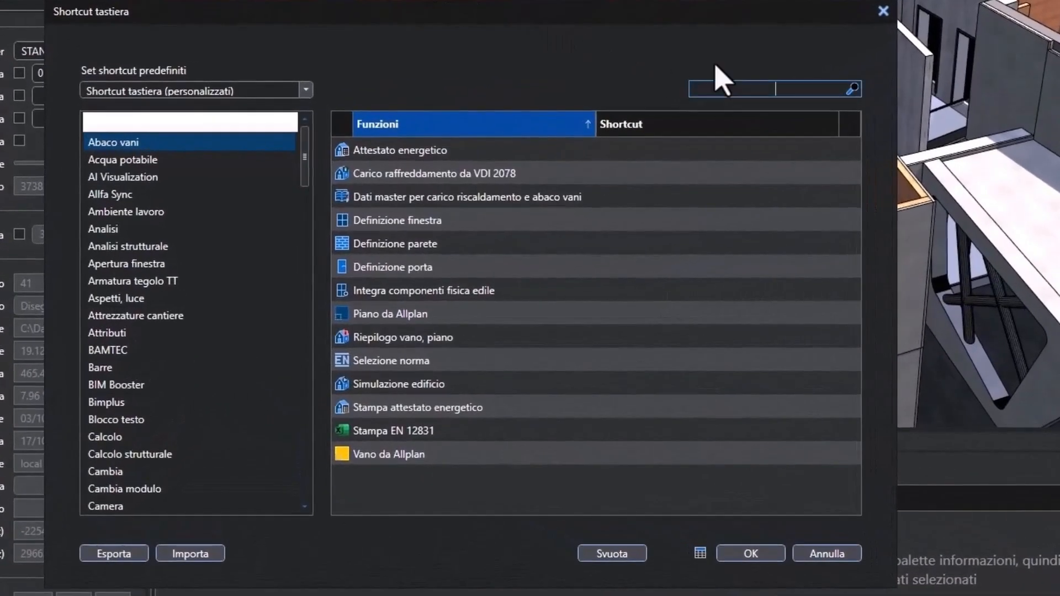
type("tras")
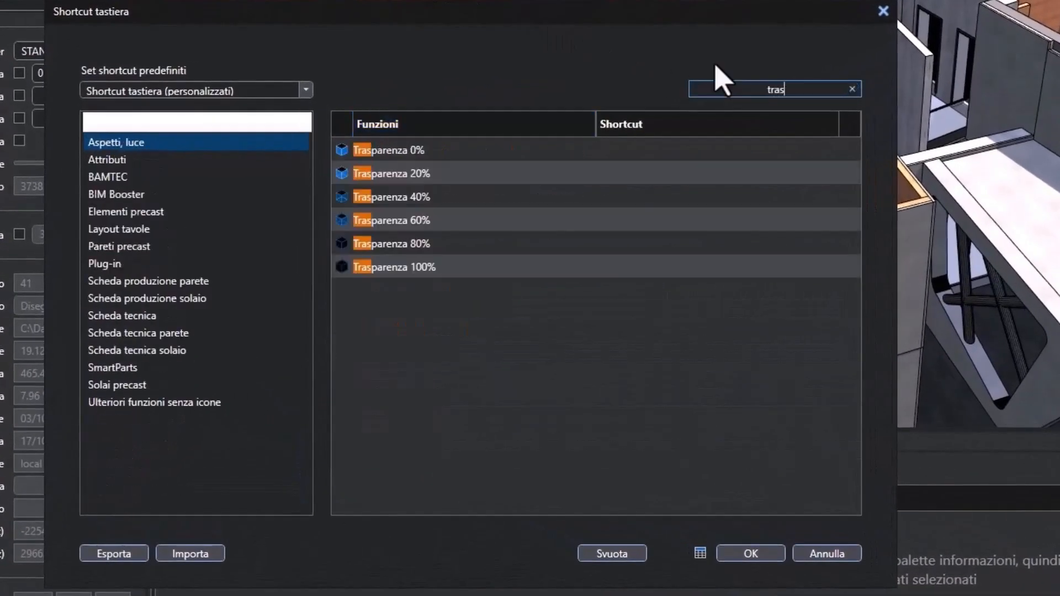
left_click(688, 154)
key("0")
left_click(685, 178)
key("2")
key("0")
left_click(677, 199)
key("4")
key("0")
Assign the shortcuts 60, 80 and 100 to Trasparenza 60%, 80% and 100%
left_click(671, 223)
key("6")
key("0")
left_click(671, 246)
key("8")
key("0")
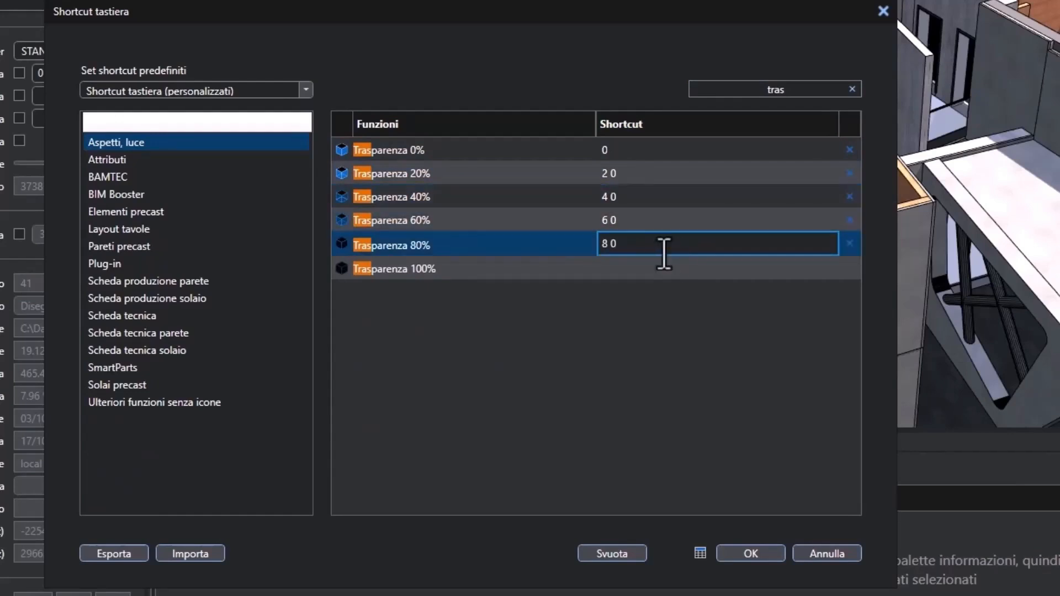
left_click(664, 270)
key("1")
key("0")
key("0")
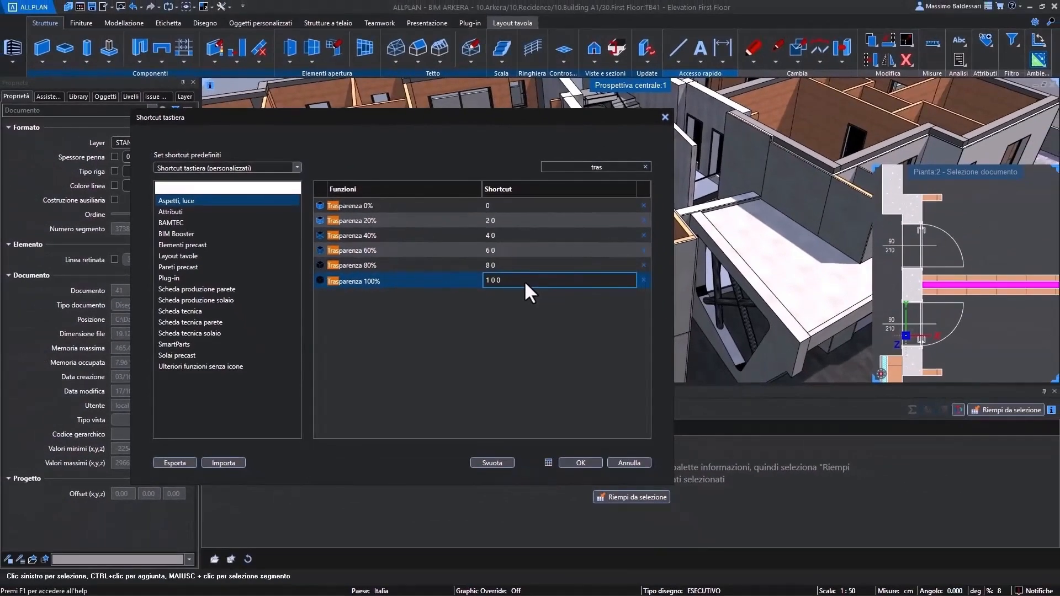
left_click(522, 307)
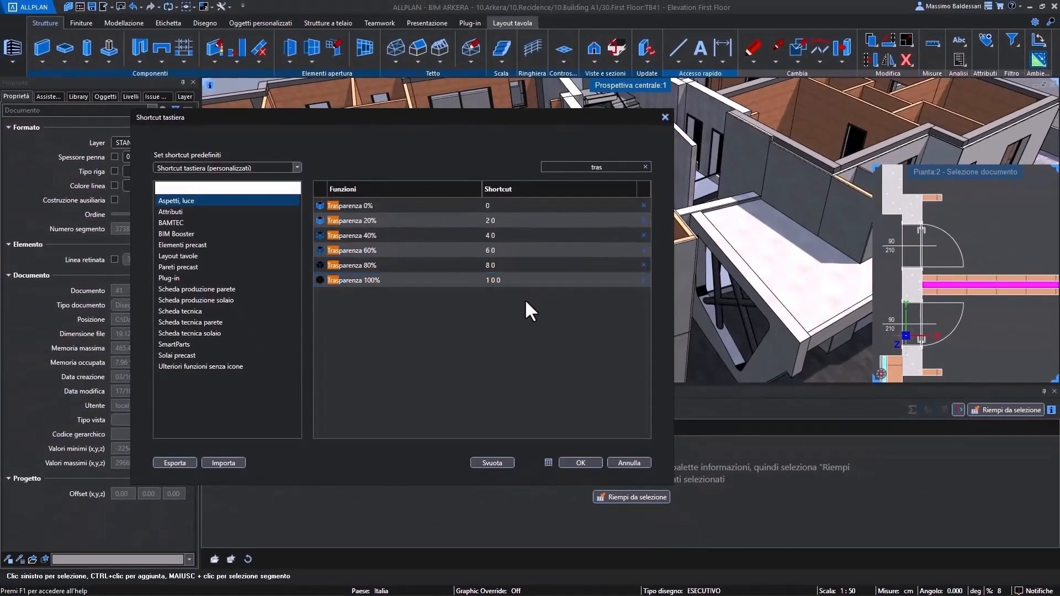
Confirm the keyboard shortcut settings, then use the new shortcuts to set the interior brick wall's transparency to 0% and back to 60%
left_click(575, 462)
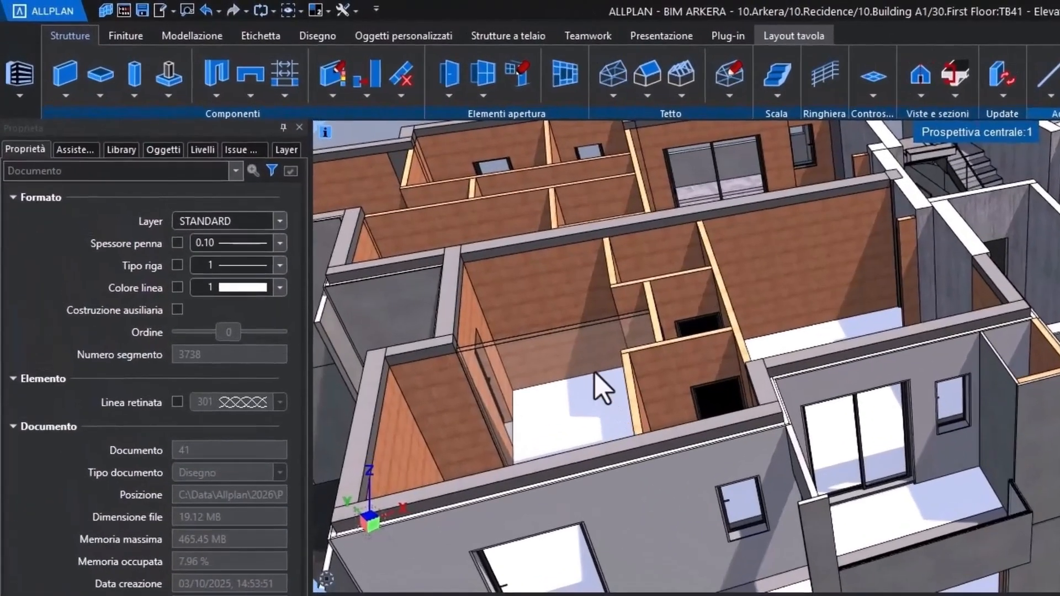
left_click(453, 277)
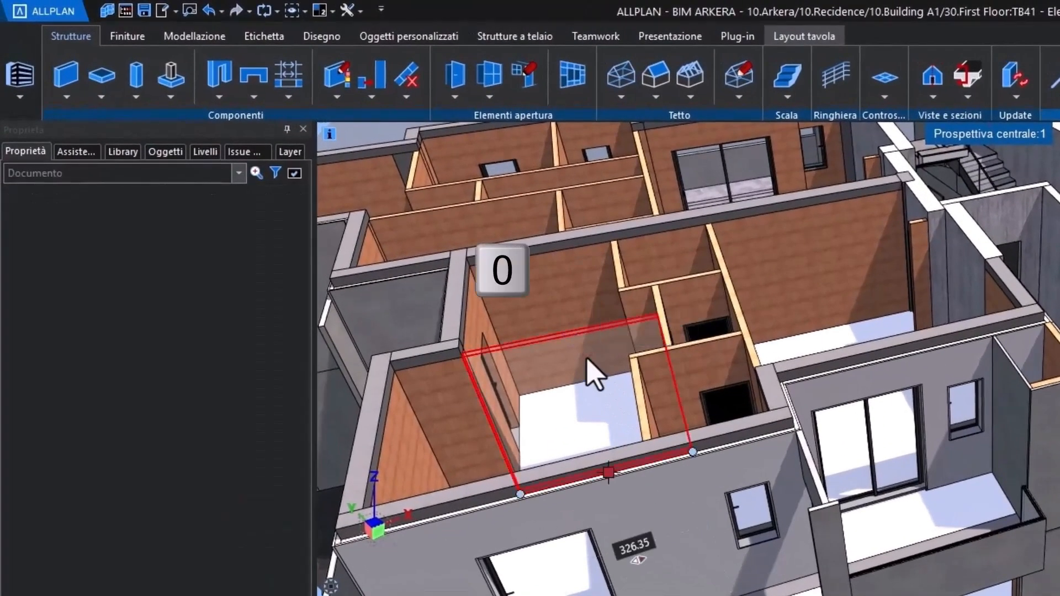
left_click(594, 375)
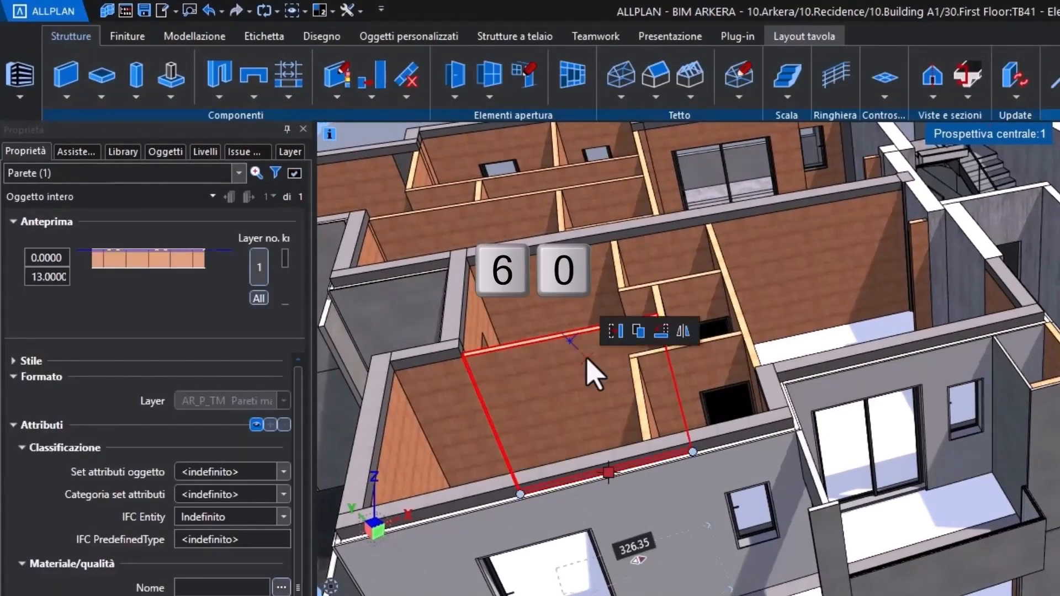
key("Delete")
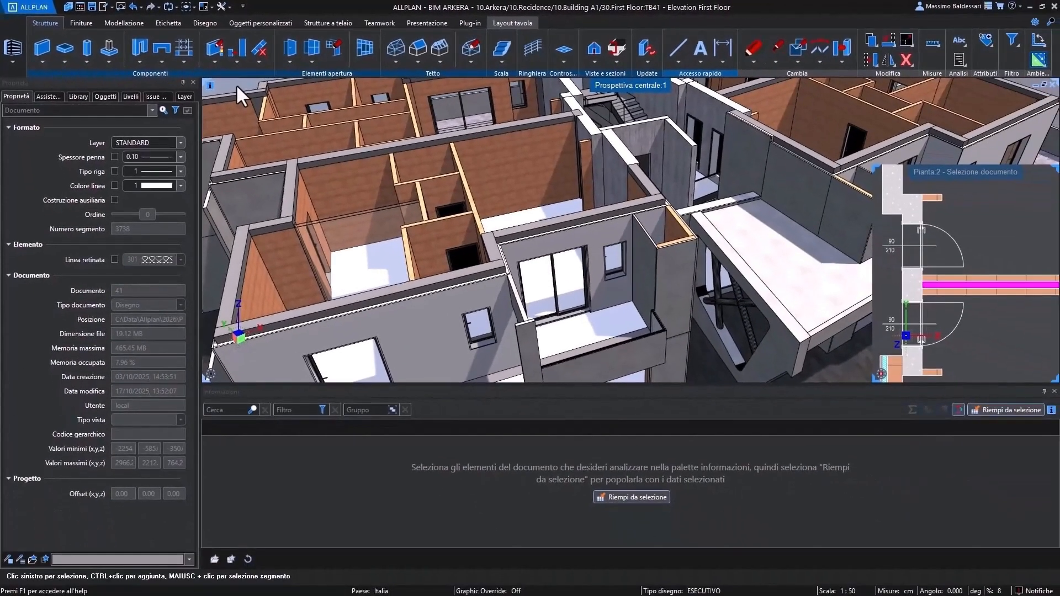
Set the Ambiente background type to Colore with the dark grey 2F3133 and close the environment settings
right_click(236, 84)
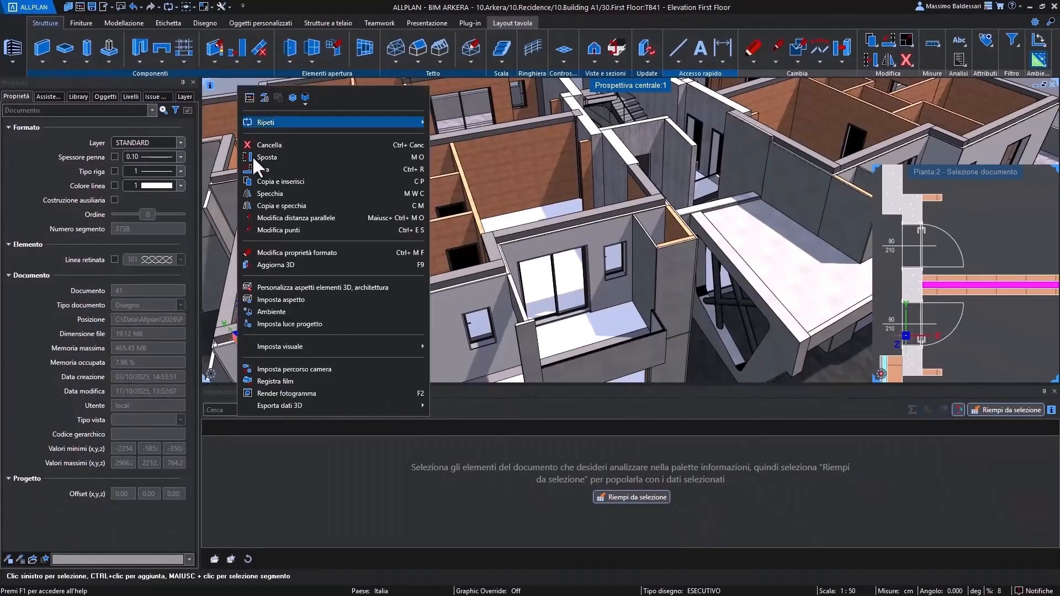
left_click(286, 311)
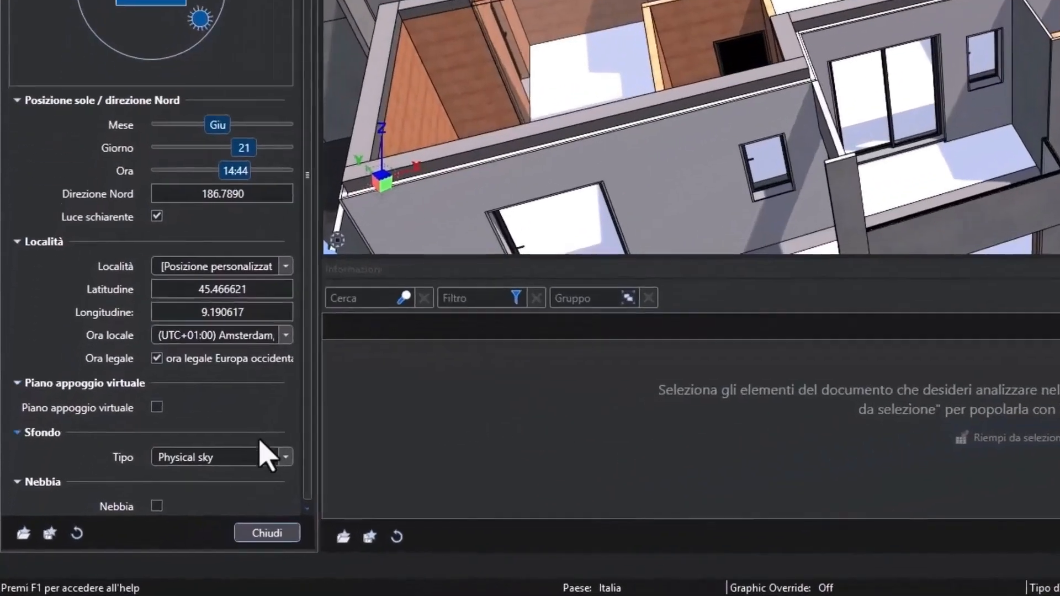
left_click(156, 509)
left_click(254, 467)
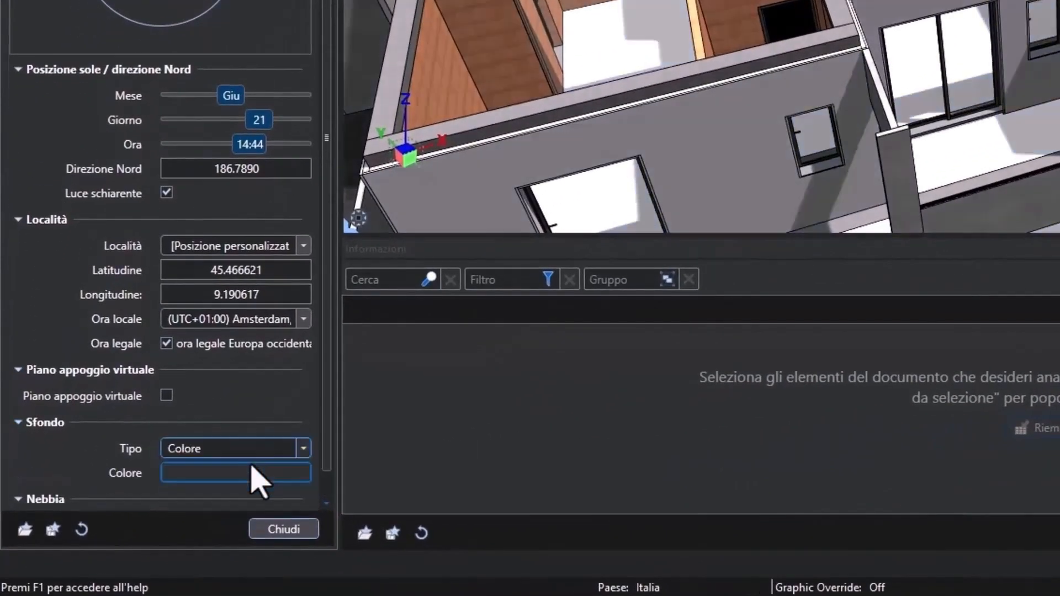
left_click(249, 473)
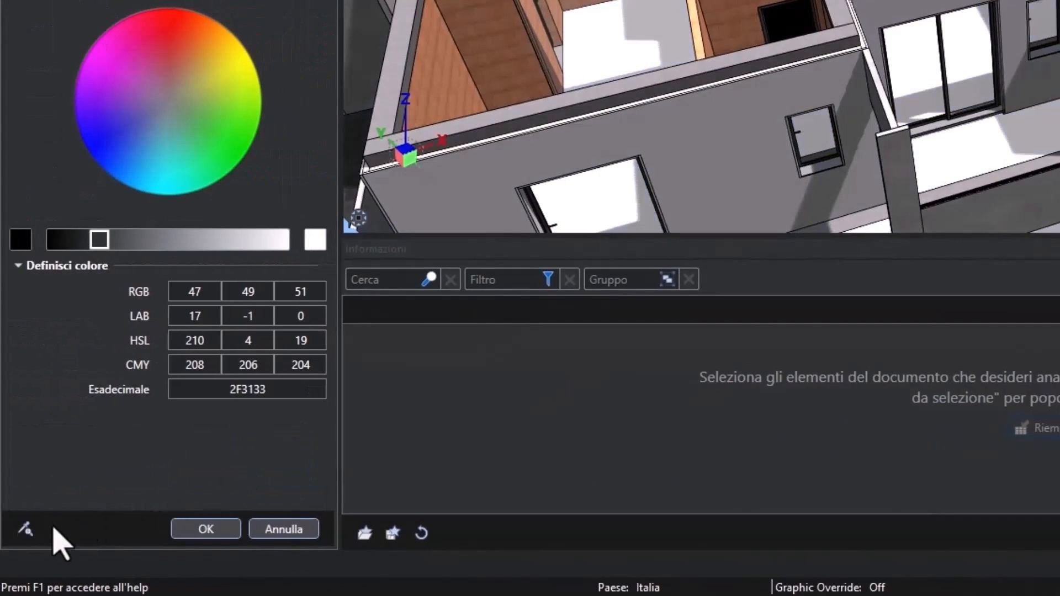
left_click(26, 529)
left_click(225, 536)
left_click(280, 531)
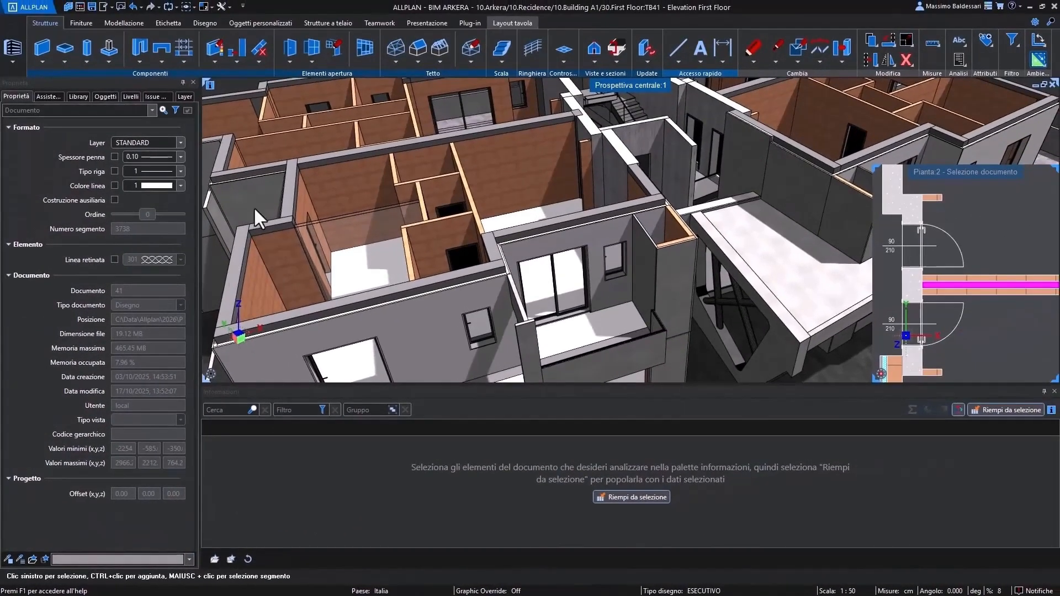
Select all Pilastro components with the architecture filter and fill the Informazioni list from that selection
right_click(234, 79)
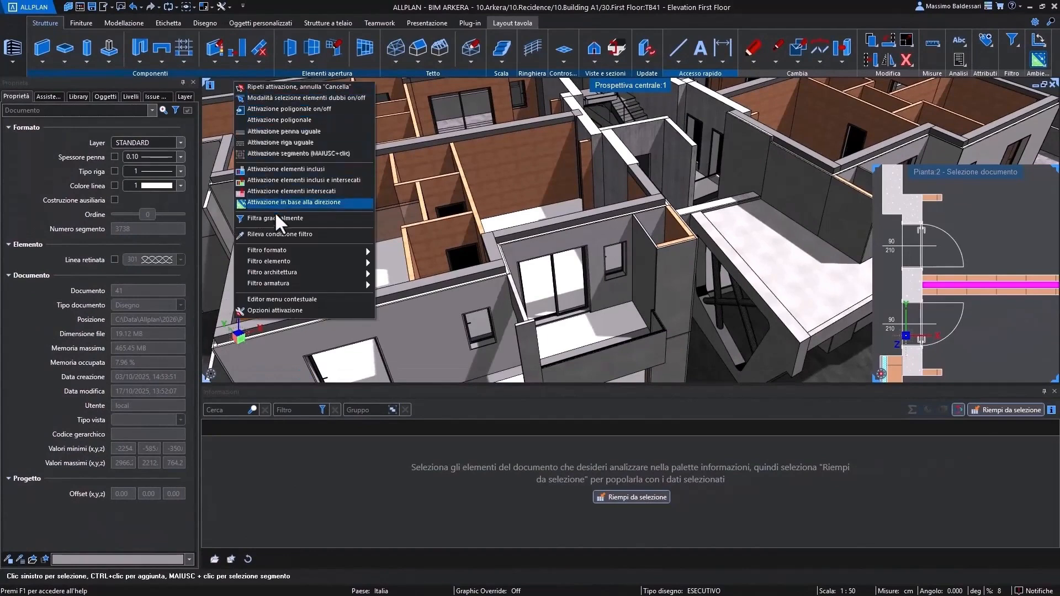
mouse_move(288, 274)
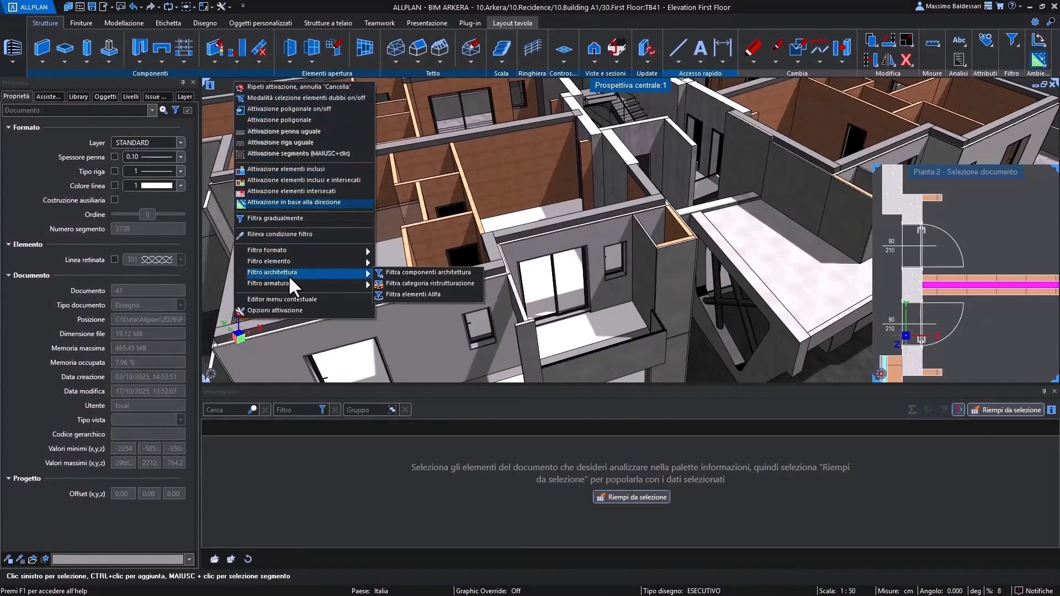
left_click(396, 270)
left_click(316, 255)
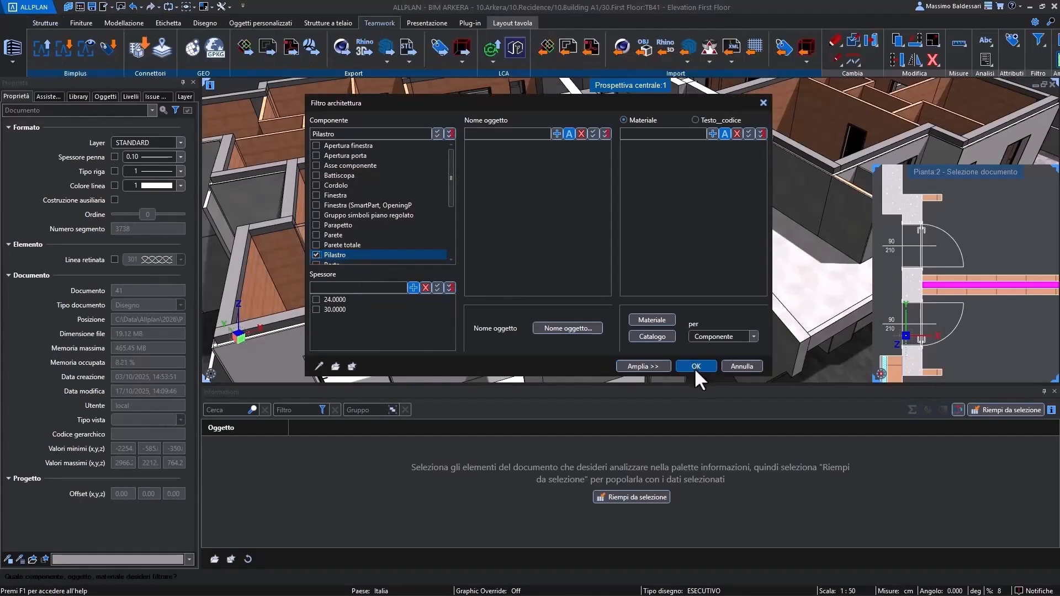
left_click(695, 366)
key("ctrl+a")
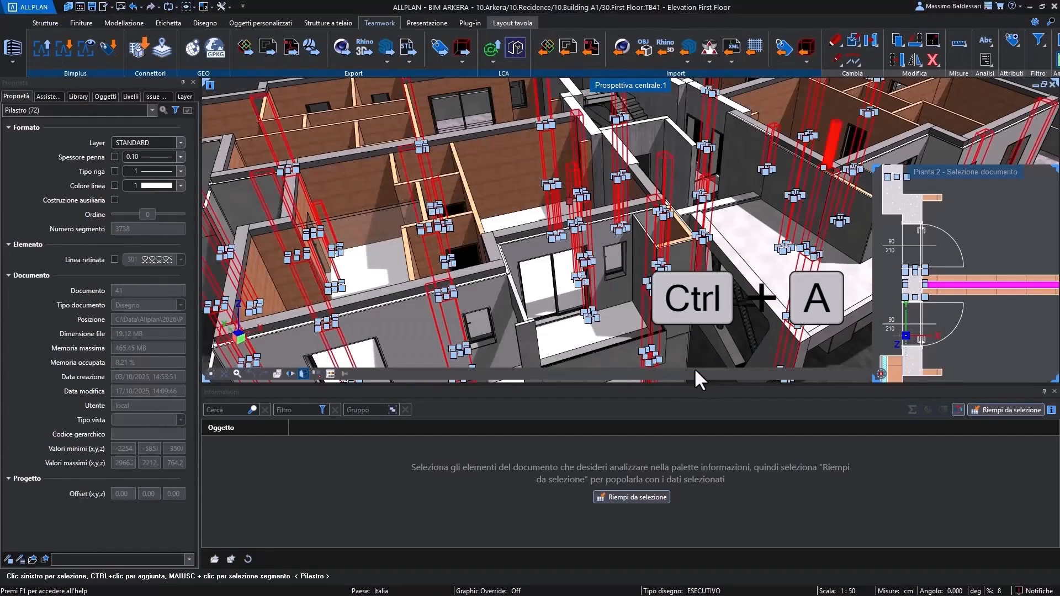
left_click(626, 494)
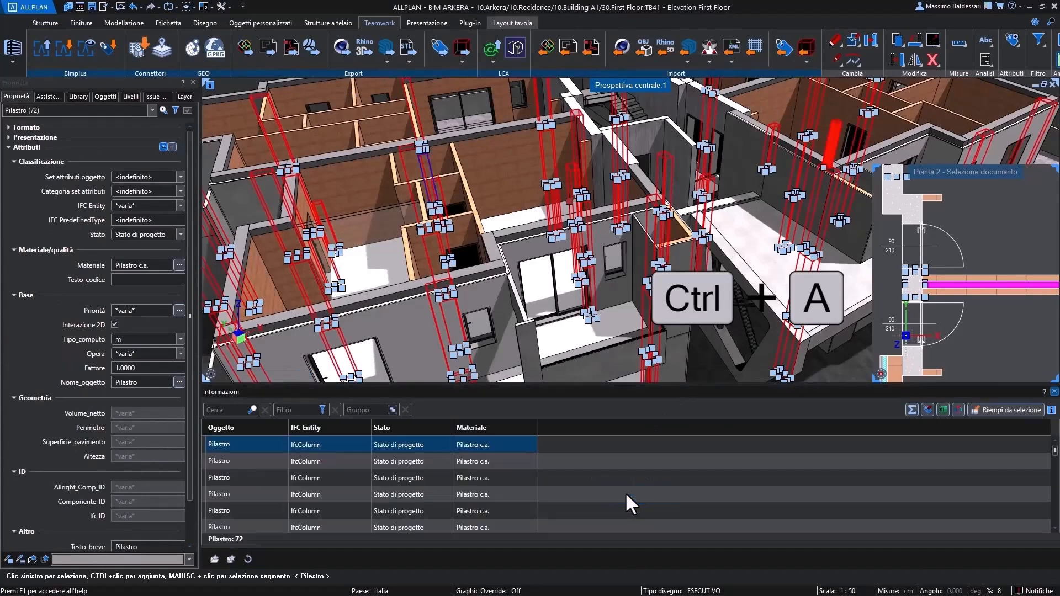
Show the attributes Volume_netto, Superficie_pavimento, Altezza and Sezione pilastro as additional columns in the Informazioni list
right_click(530, 425)
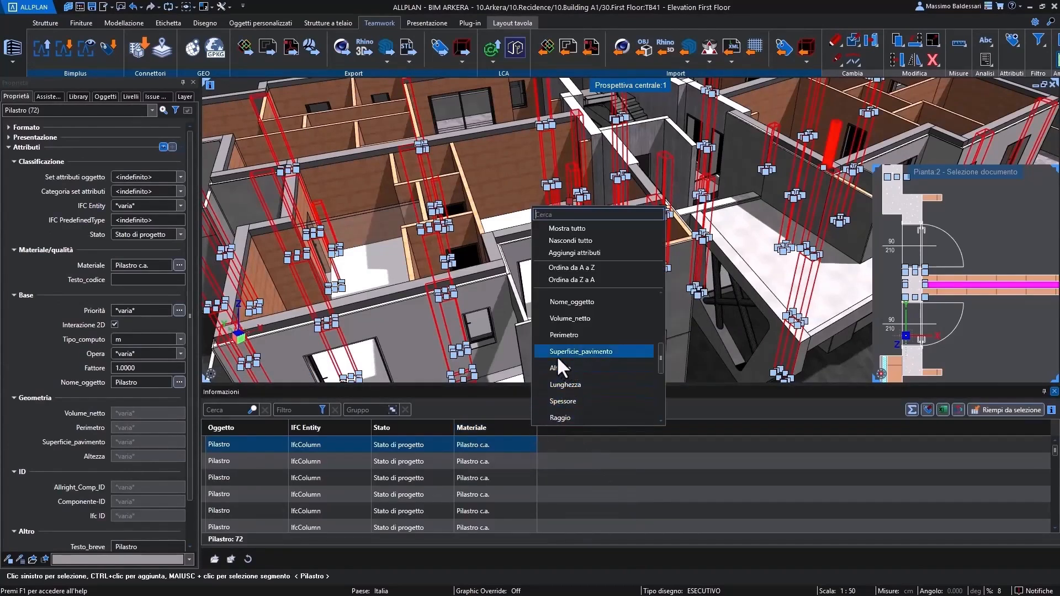
left_click(539, 321)
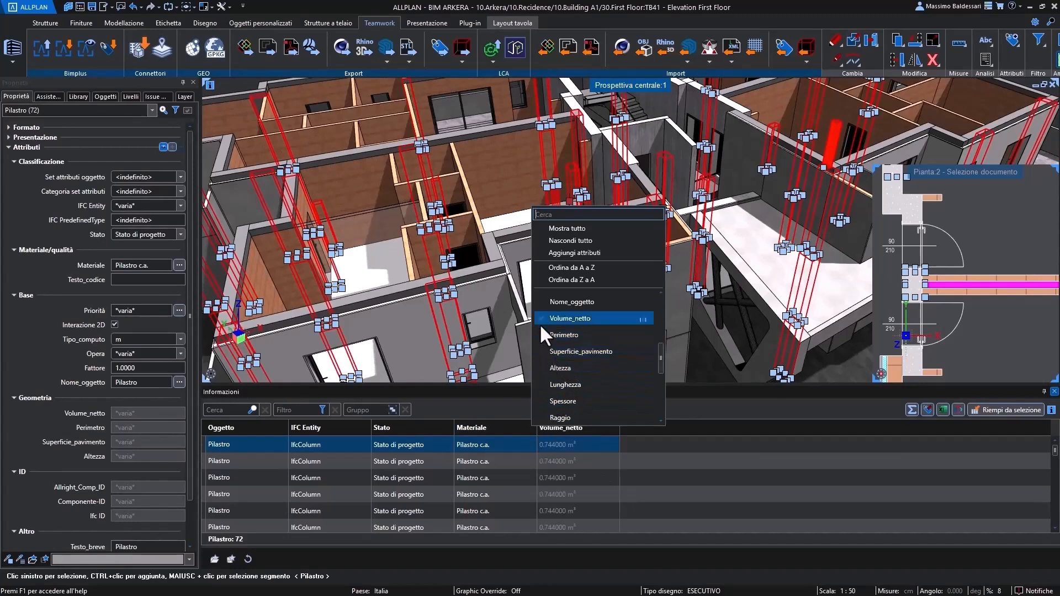
left_click(539, 350)
left_click(541, 367)
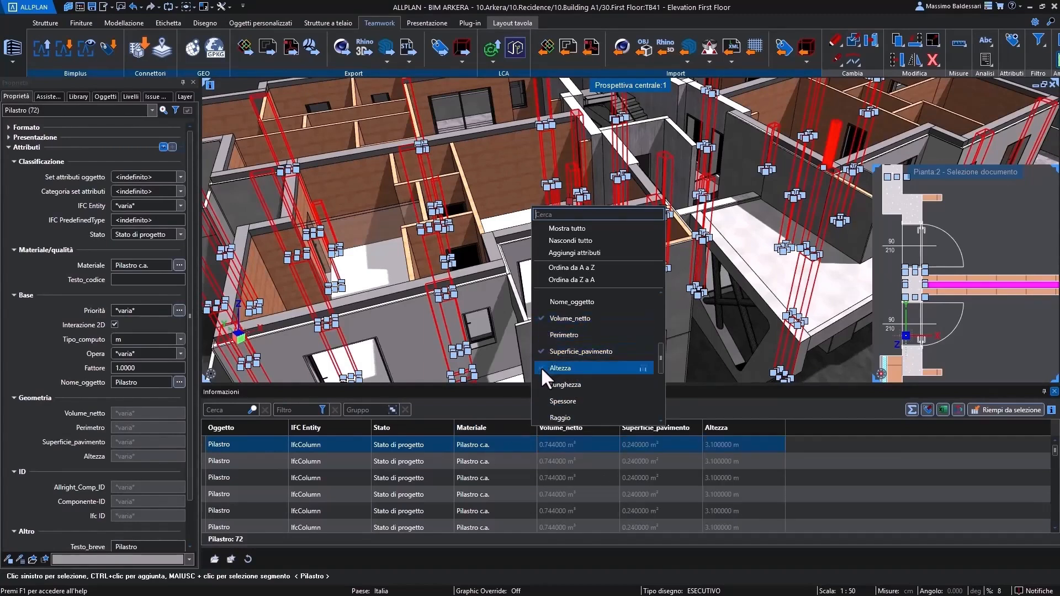
scroll(549, 376, "down", 5)
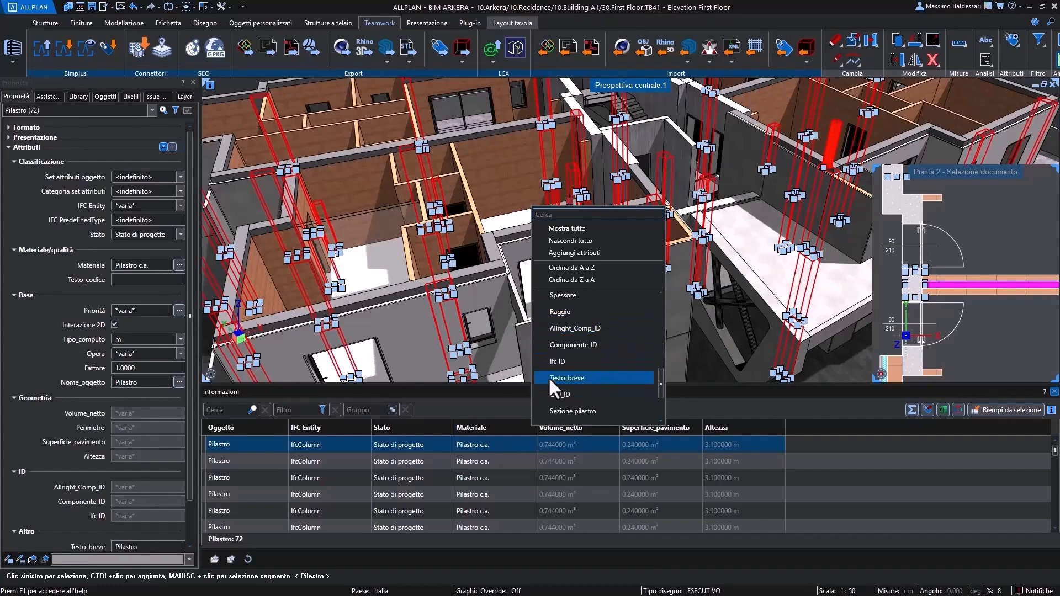
left_click(538, 384)
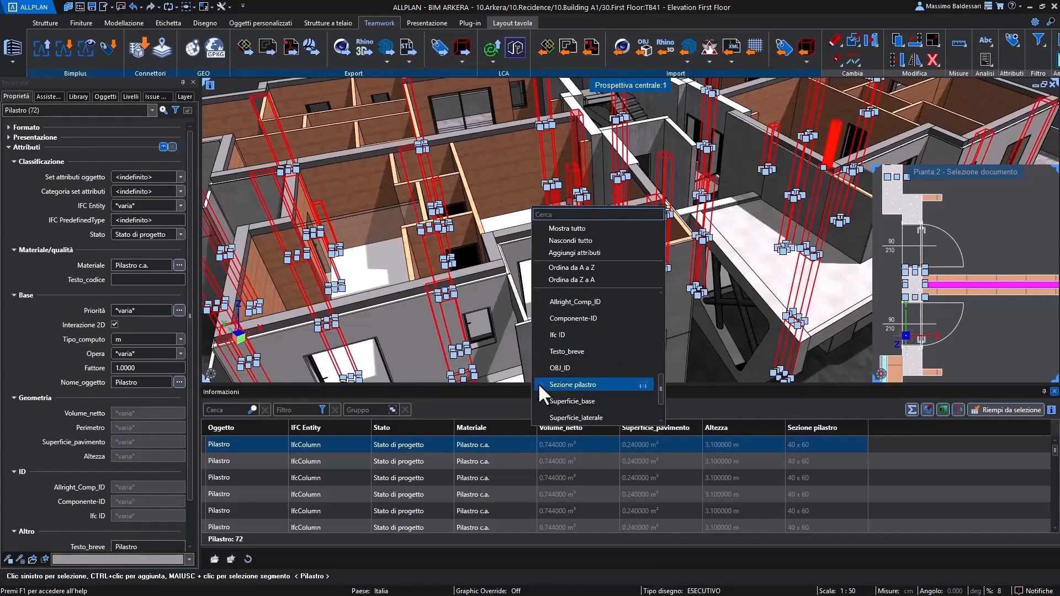
Add the attribute Raggruppatore_03 from the Add-on Italia group to the selected Pilastro elements
left_click(928, 409)
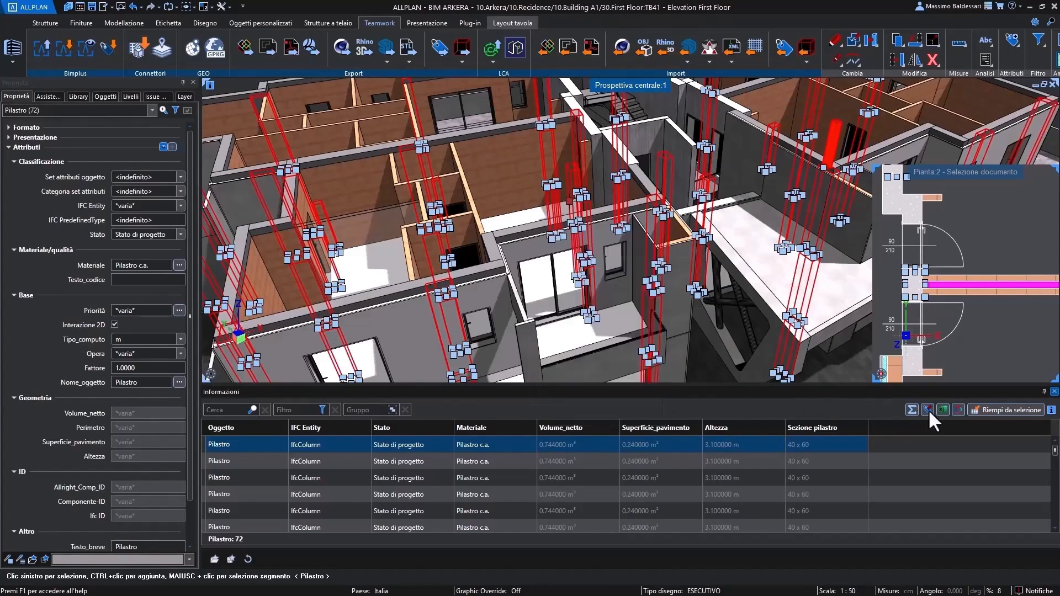
left_click_drag(253, 186, 597, 200)
left_click(383, 255)
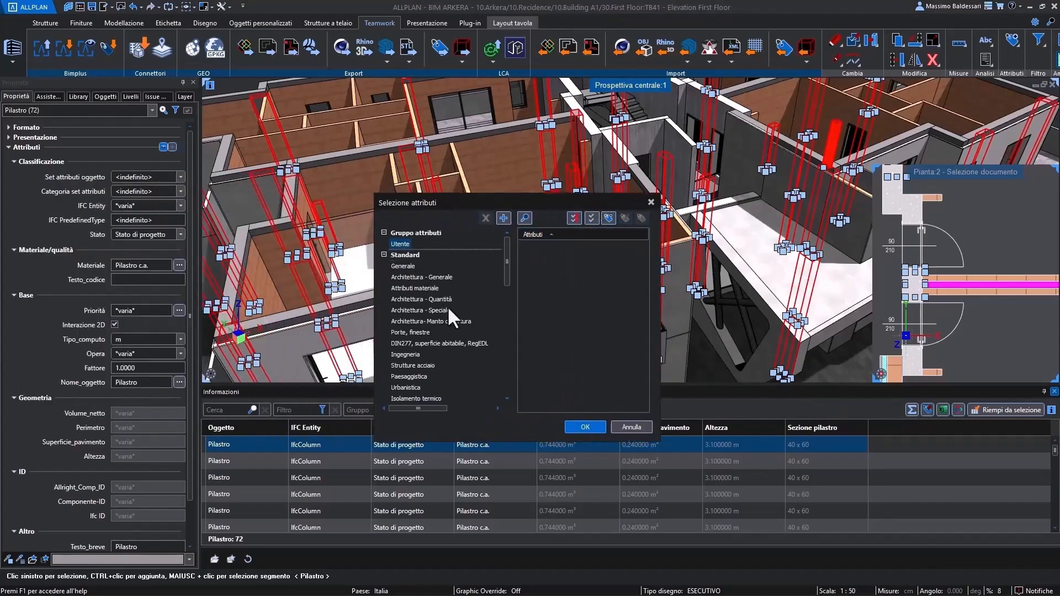
left_click_drag(506, 273, 516, 383)
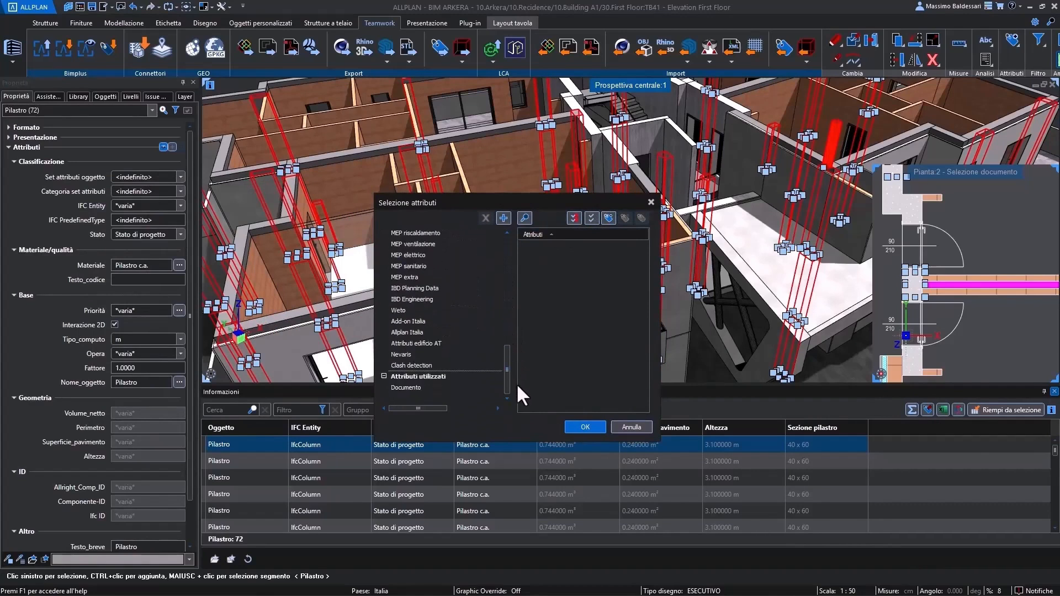
left_click(419, 320)
left_click_drag(644, 251, 645, 372)
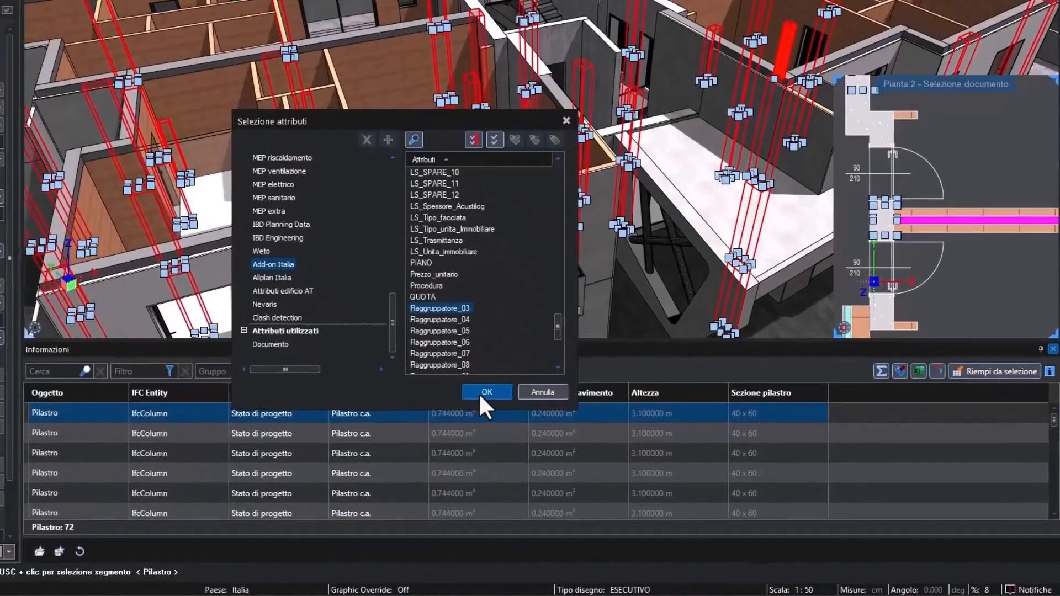
left_click(585, 427)
Set Raggruppatore_03 to ELEVAZIONI for all listed Pilastro elements and move that attribute's column directly after Oggetto
left_click(728, 306)
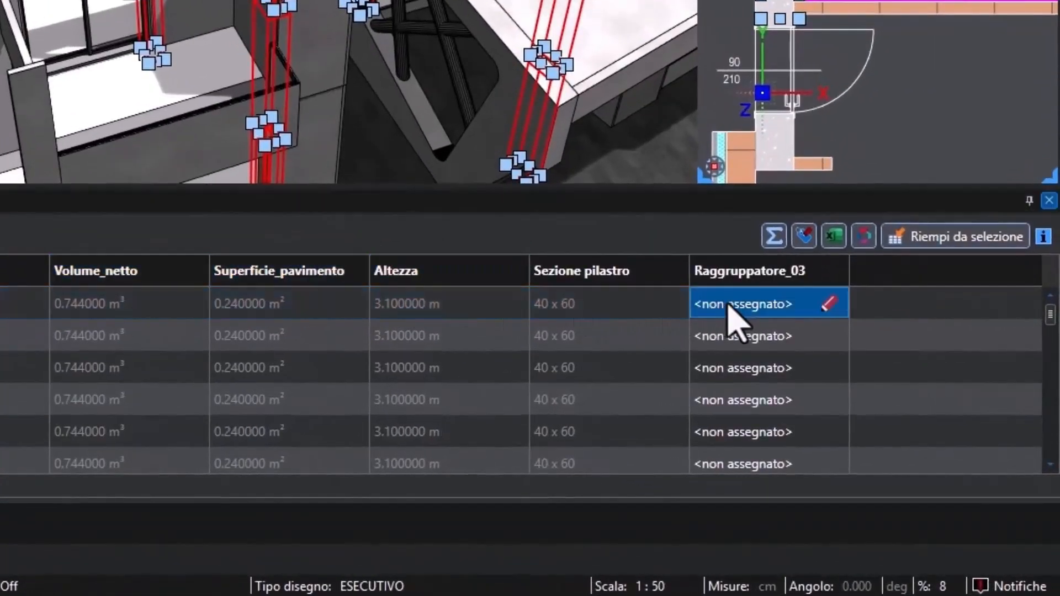
left_click_drag(1050, 330, 1050, 464)
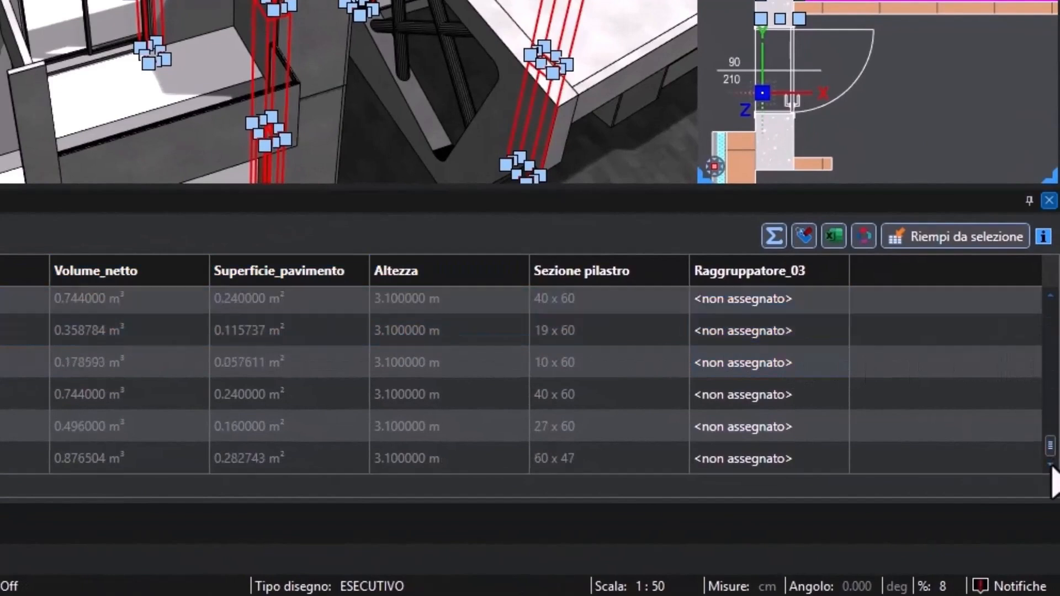
left_click(819, 468, "shift")
left_click(829, 463)
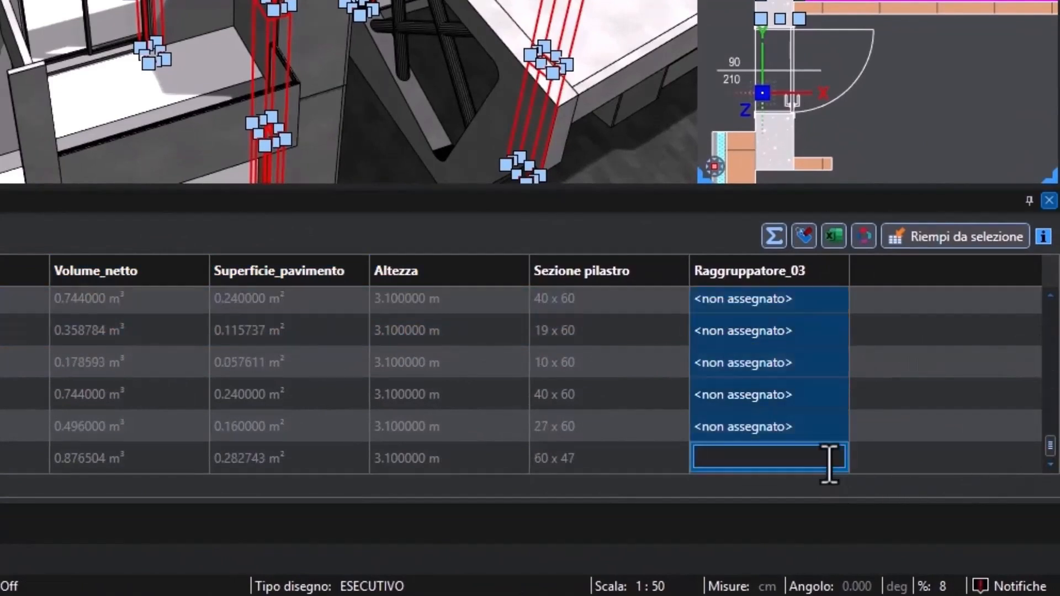
type("ELEVAZIONI")
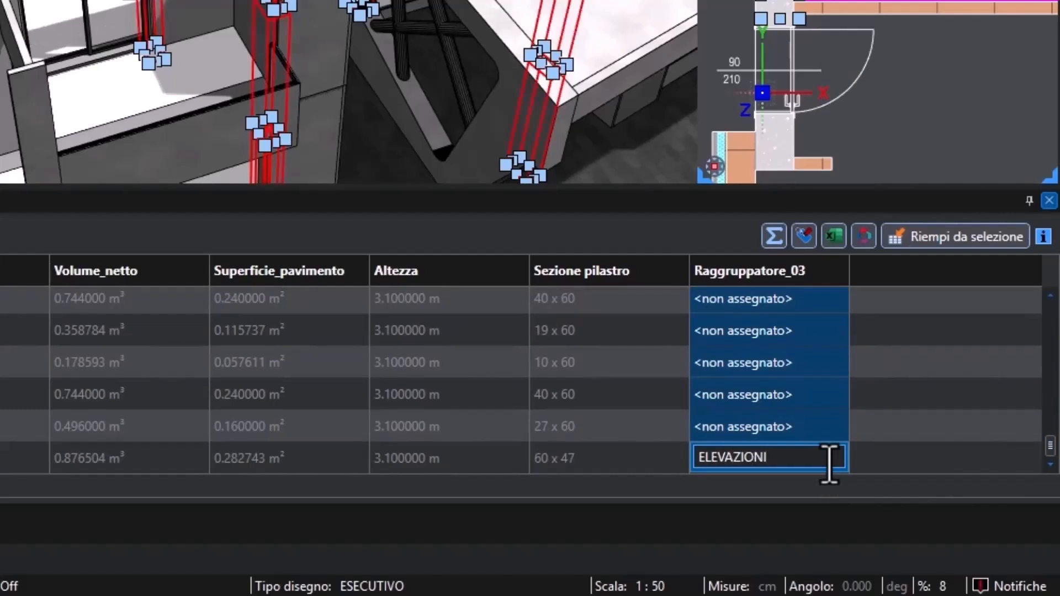
key("Return")
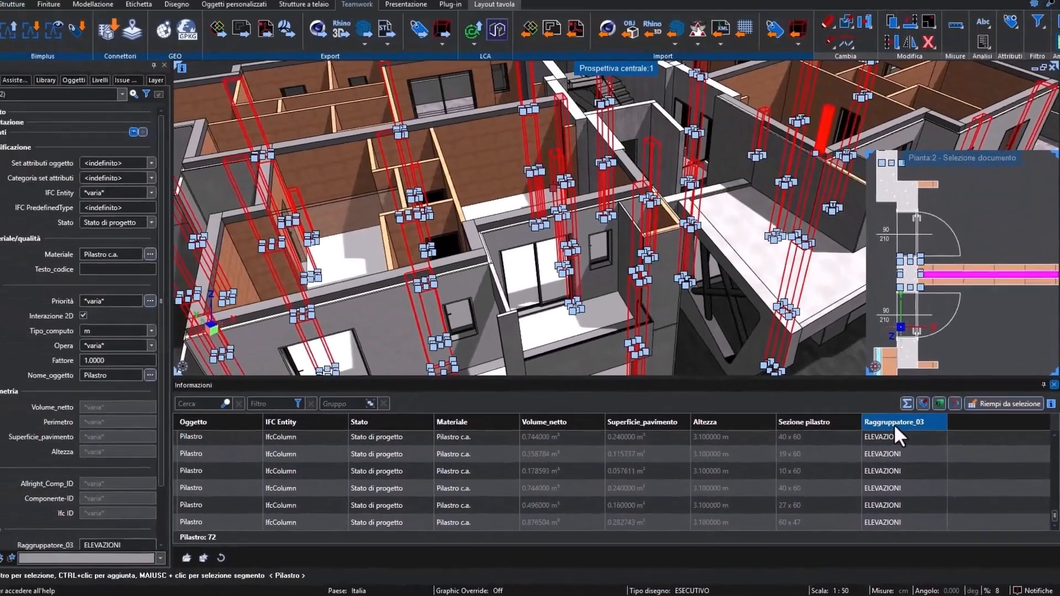
left_click_drag(712, 280, 654, 281)
left_click_drag(848, 432, 300, 431)
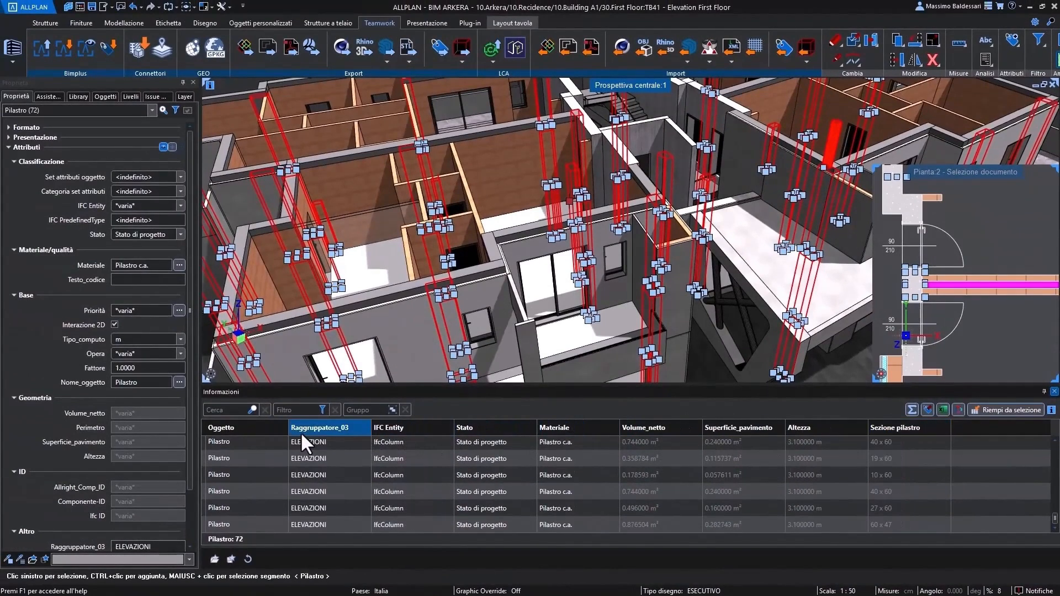